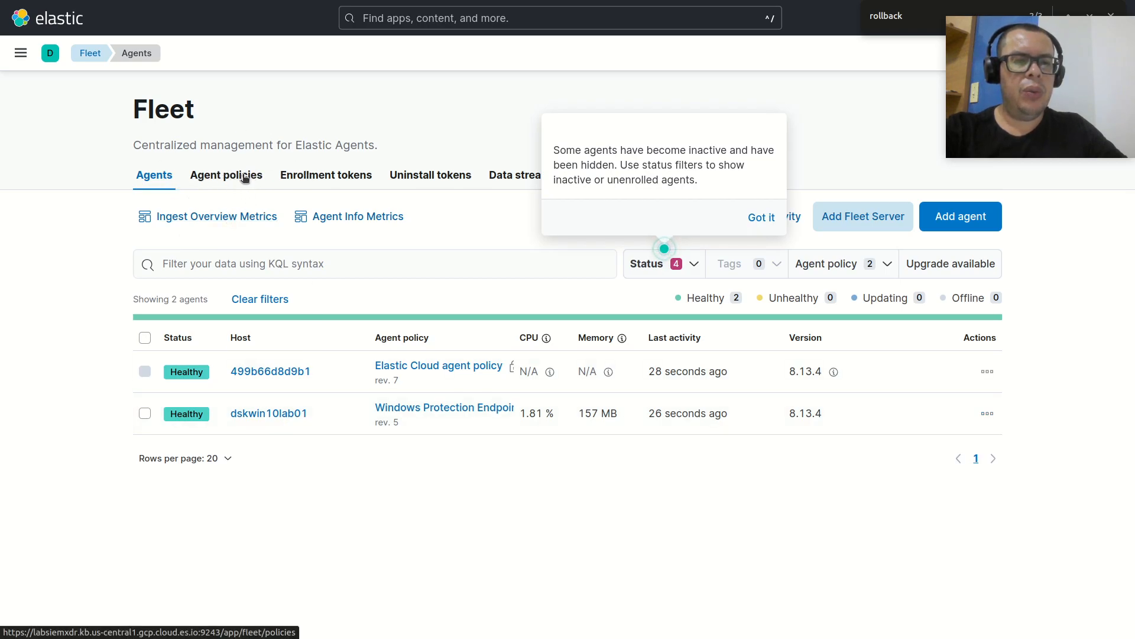
Create a new Fleet agent policy named Teste EDR with system logs and metrics collection enabled
{"action": "left_click", "coordinate": [245, 177]}
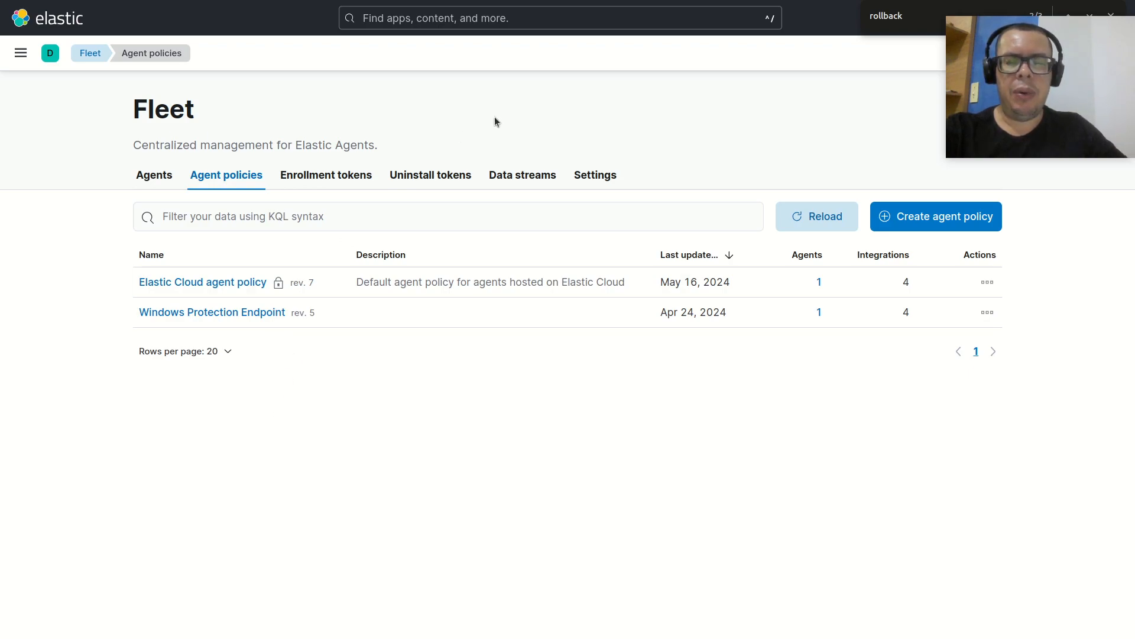
{"action": "left_click", "coordinate": [938, 217]}
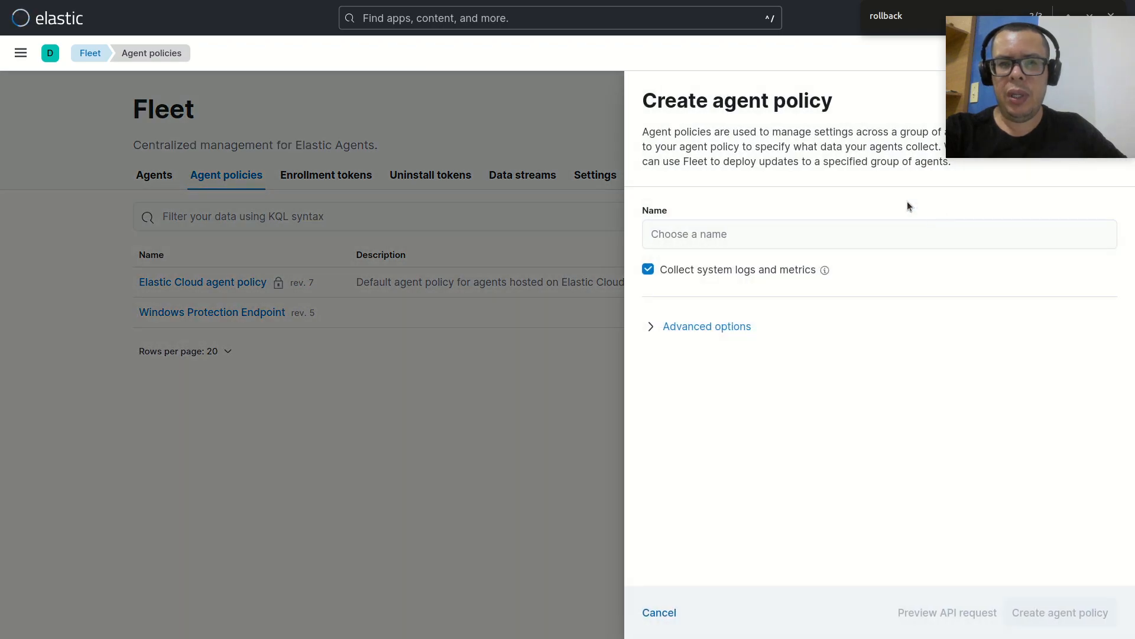
{"action": "left_click", "coordinate": [669, 235]}
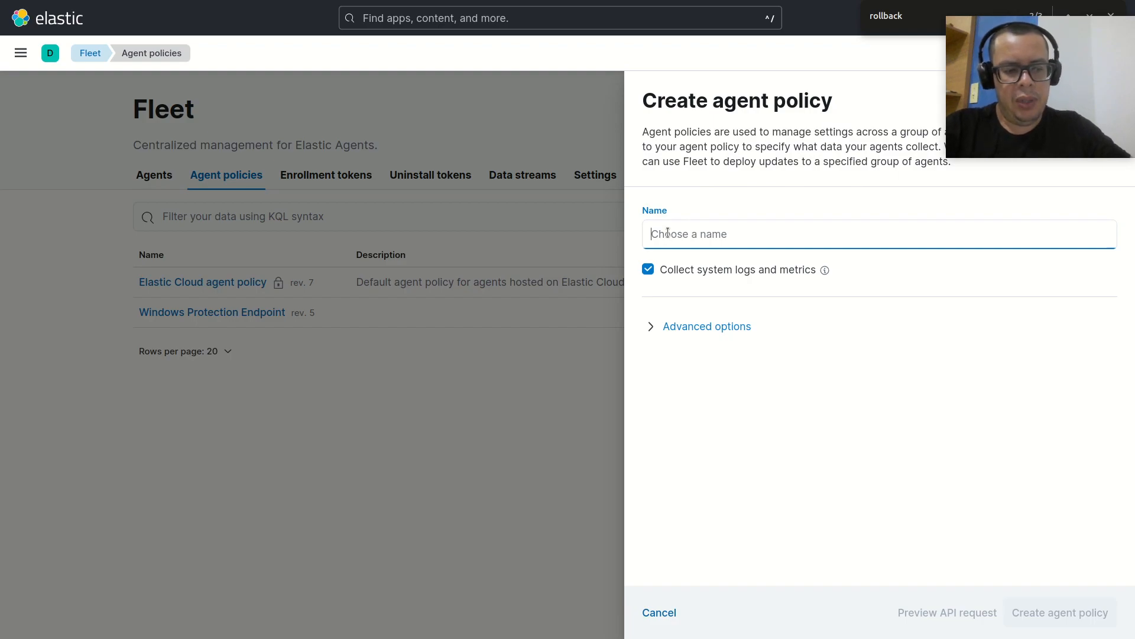
{"action": "type", "text": "Teste"}
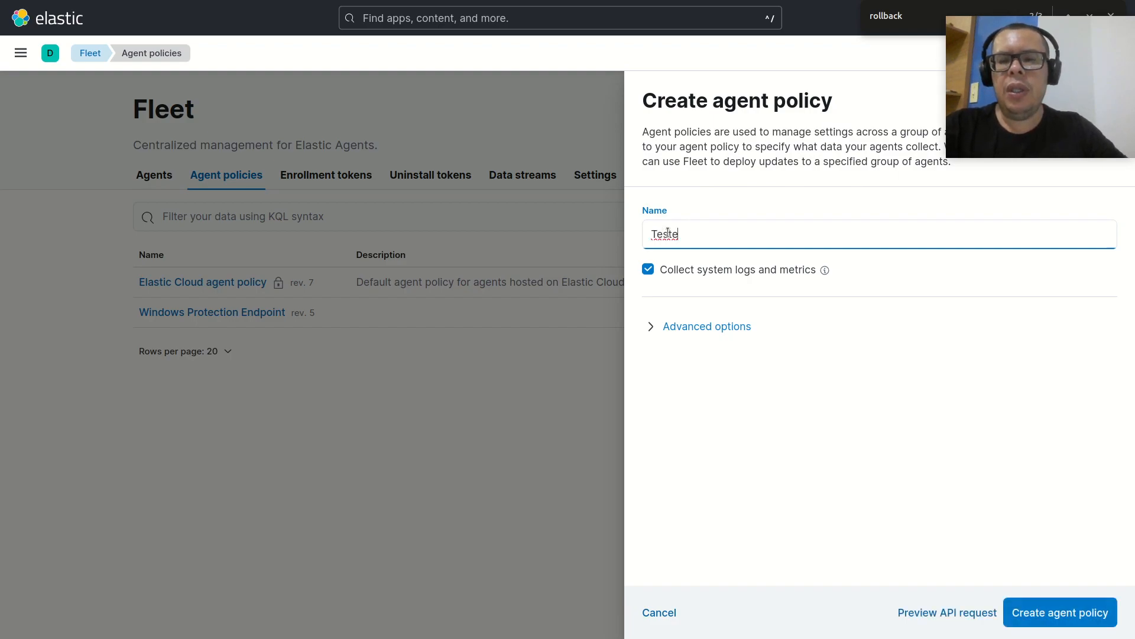
{"action": "type", "text": " EDR"}
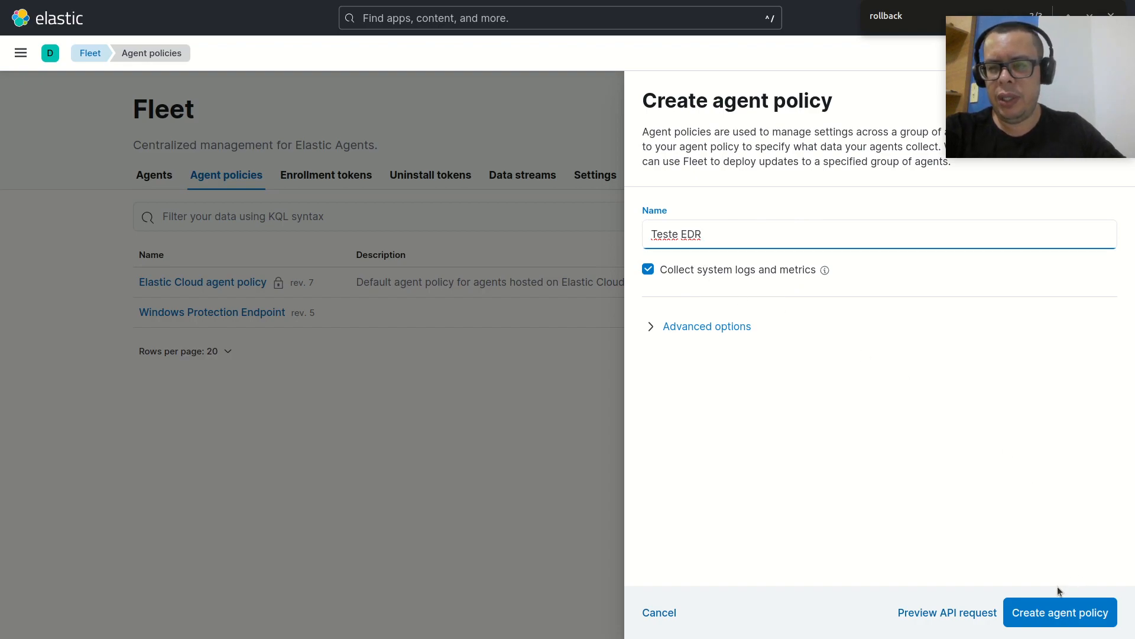
{"action": "left_click", "coordinate": [1035, 610]}
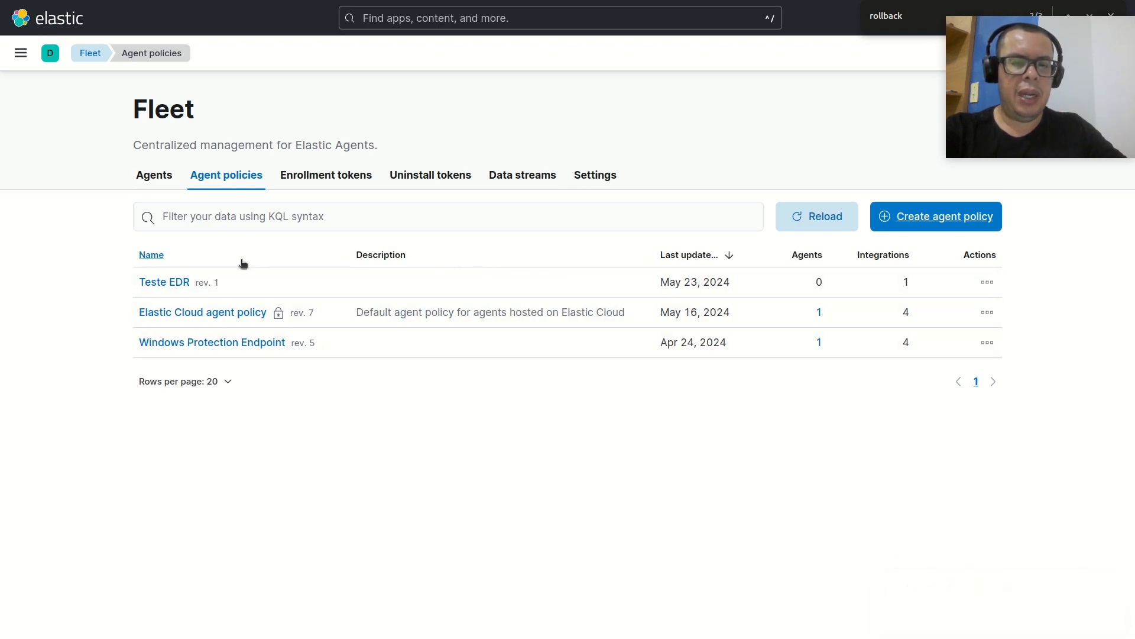
Start adding an Elastic Defend integration to the Teste EDR policy and name it EDR Protection
{"action": "left_click", "coordinate": [177, 283]}
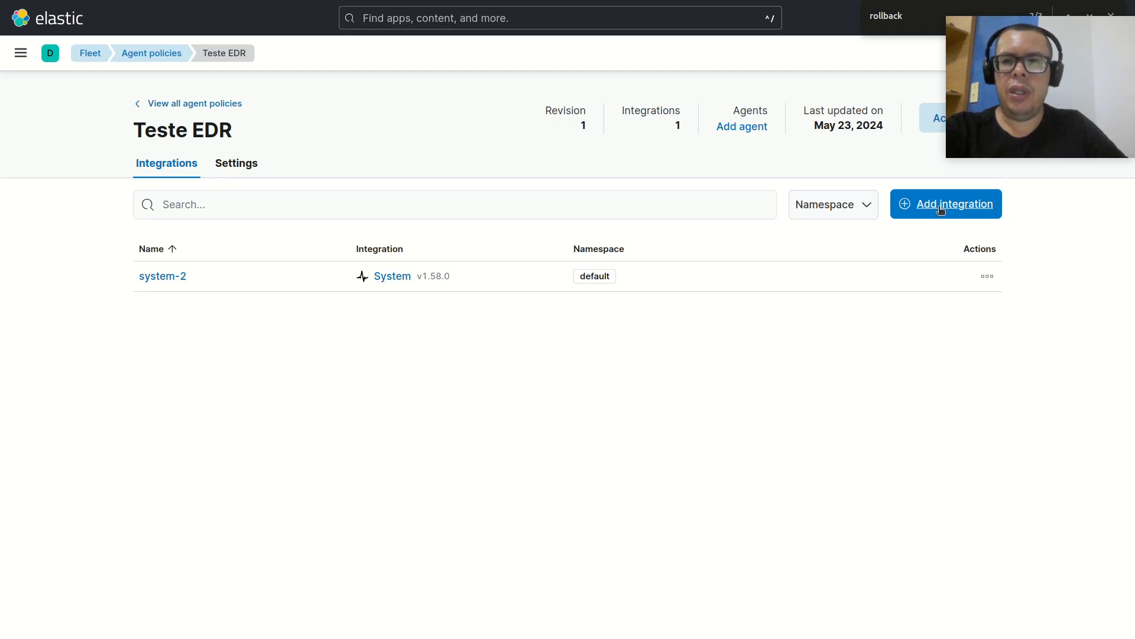
{"action": "left_click", "coordinate": [941, 209]}
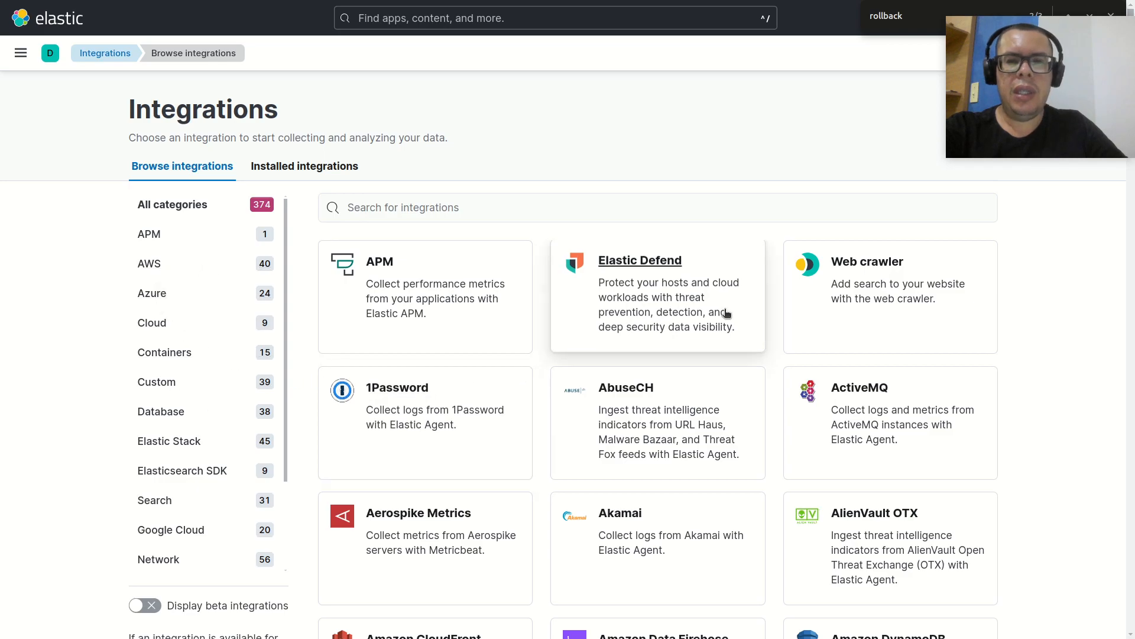
{"action": "left_click", "coordinate": [637, 264]}
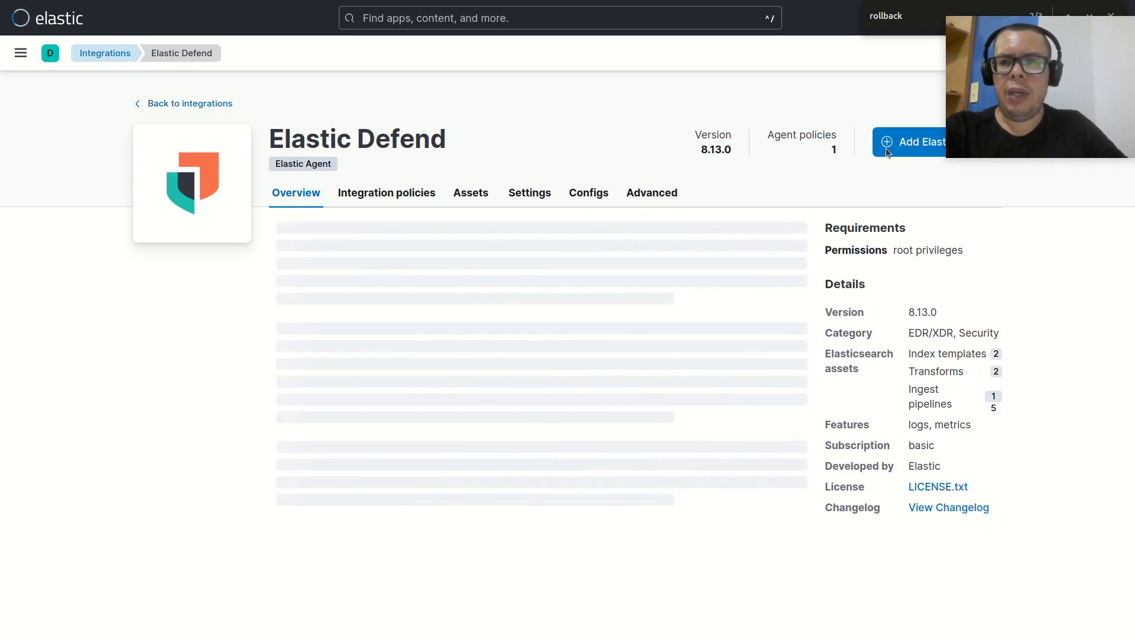
{"action": "left_click", "coordinate": [909, 145]}
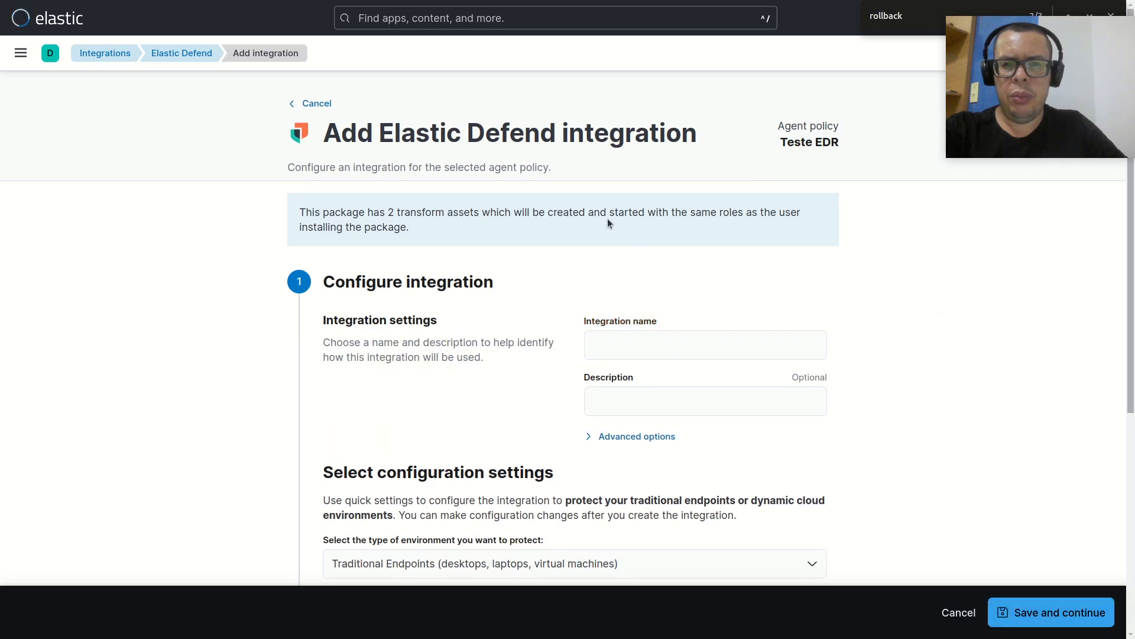
{"action": "left_click", "coordinate": [606, 344]}
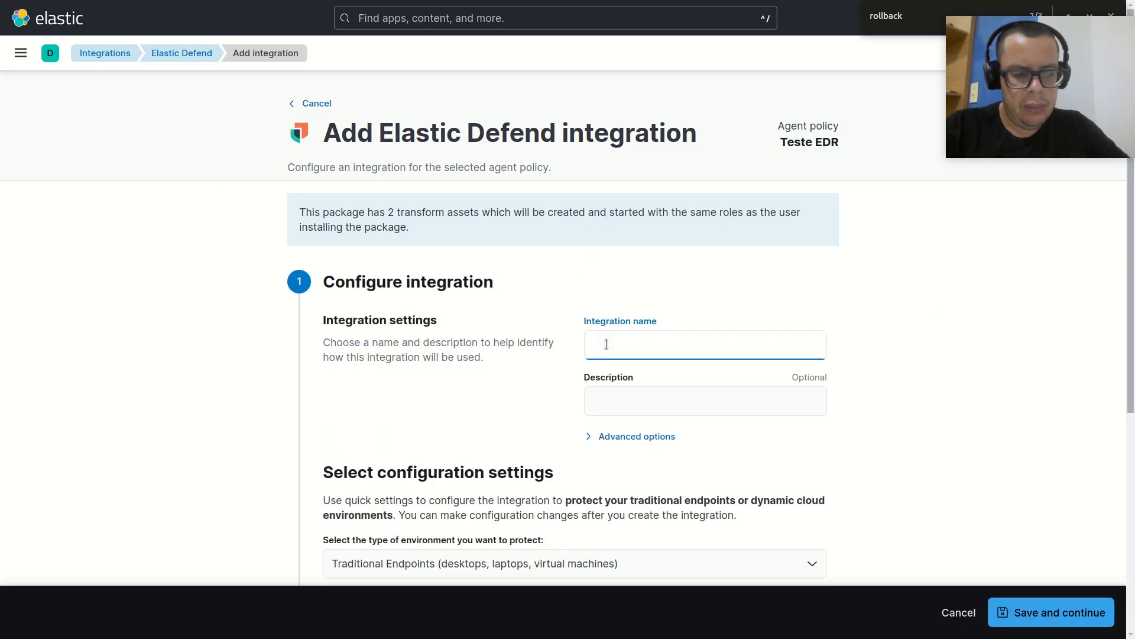
{"action": "type", "text": "EDR"}
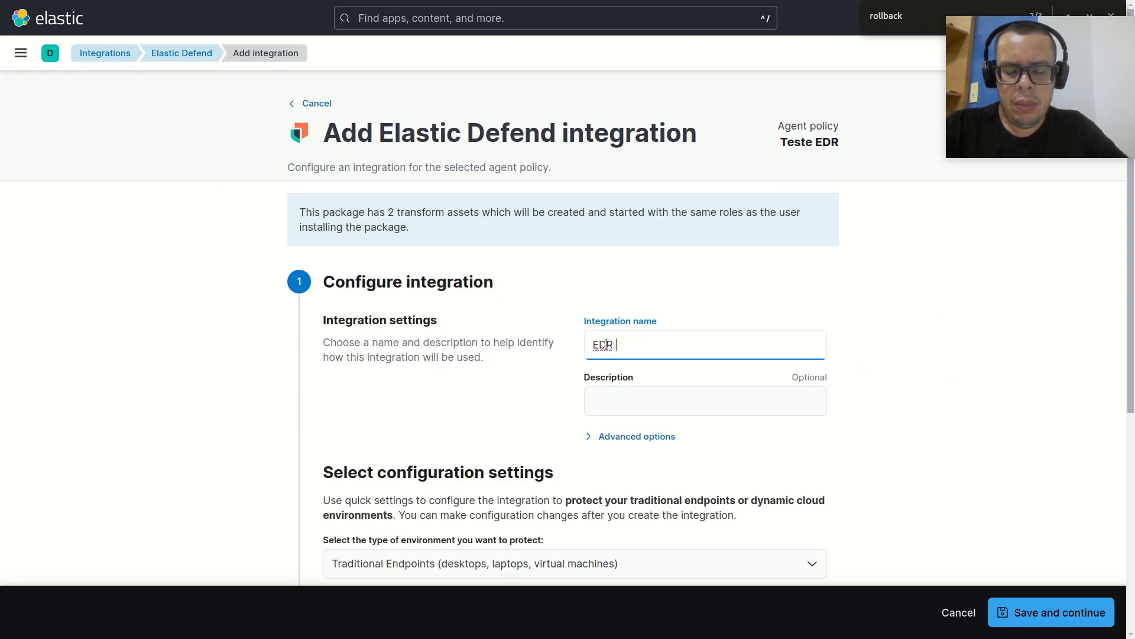
{"action": "type", "text": " Protection"}
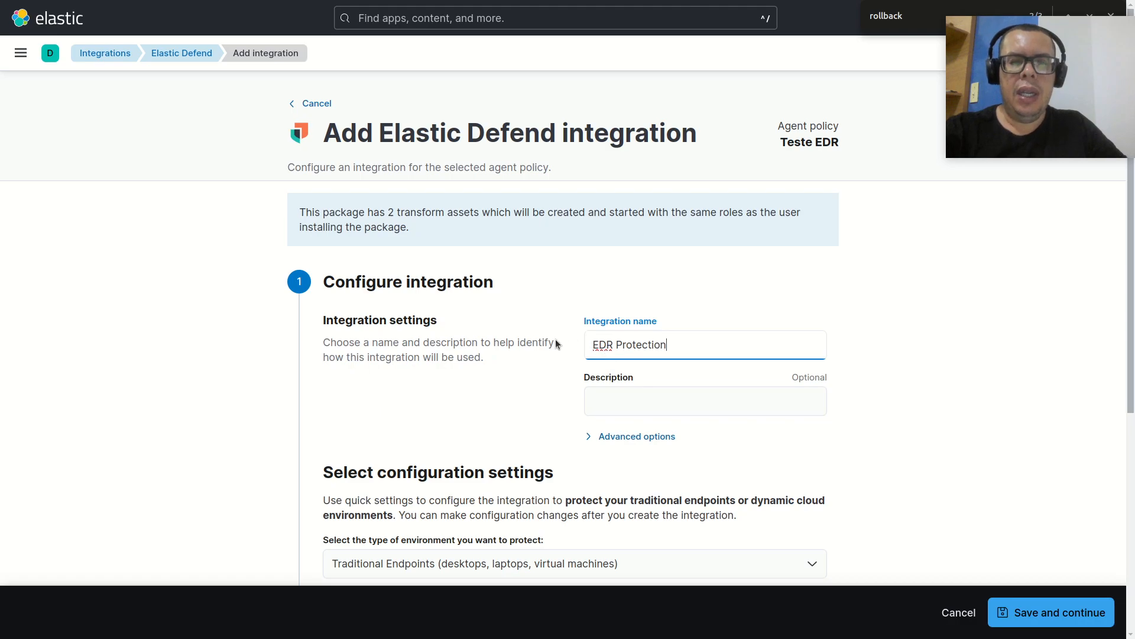
Save the integration with the Next-Generation Antivirus (NGAV) configuration and postpone adding Elastic Agent to hosts
{"action": "scroll", "coordinate": [524, 384], "scroll_direction": "down", "scroll_amount": 3}
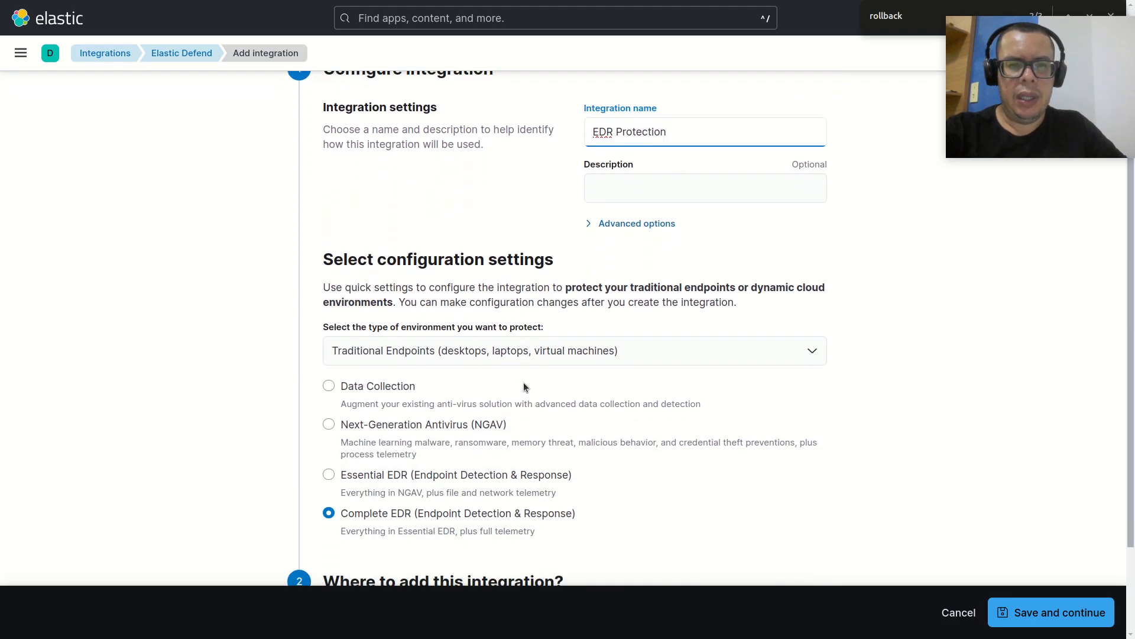
{"action": "scroll", "coordinate": [429, 407], "scroll_direction": "down", "scroll_amount": 2}
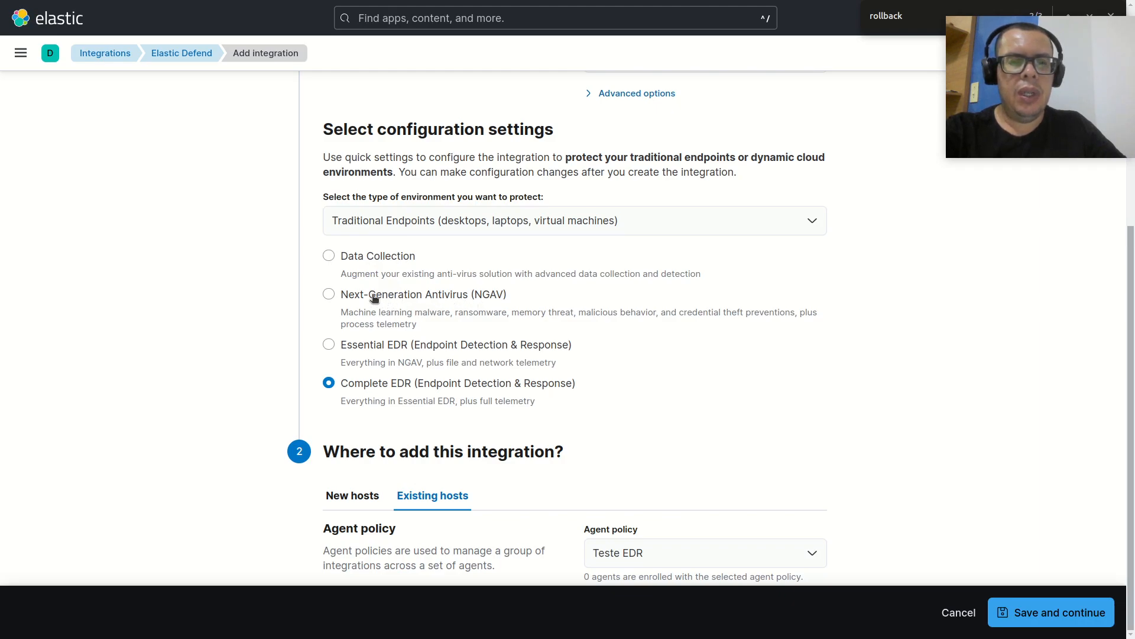
{"action": "left_click", "coordinate": [345, 297]}
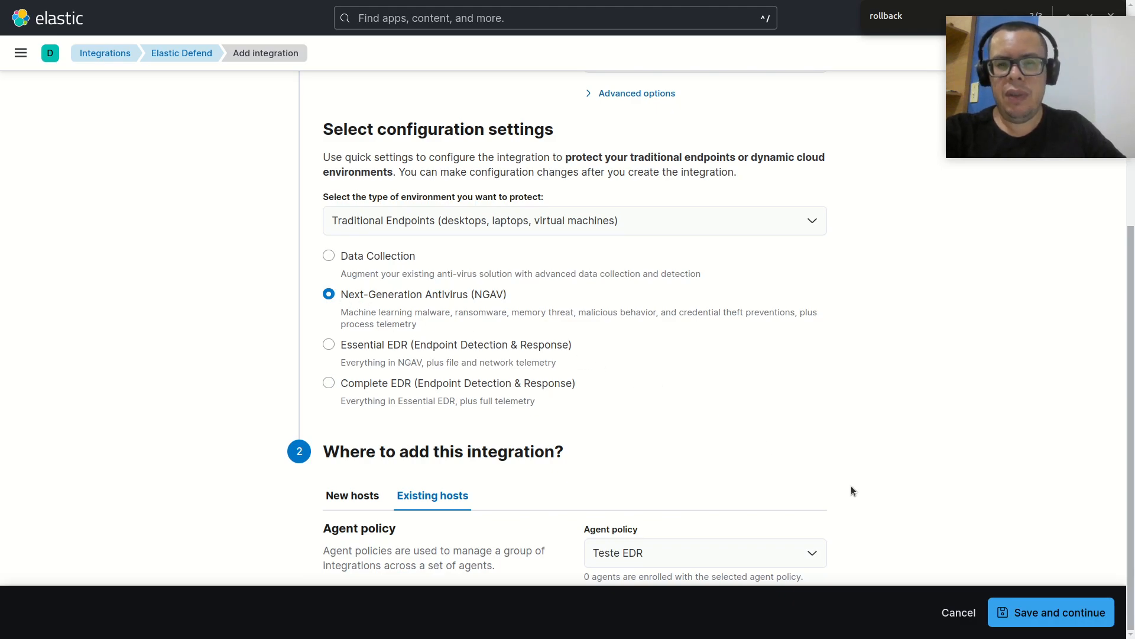
{"action": "left_click", "coordinate": [1044, 615]}
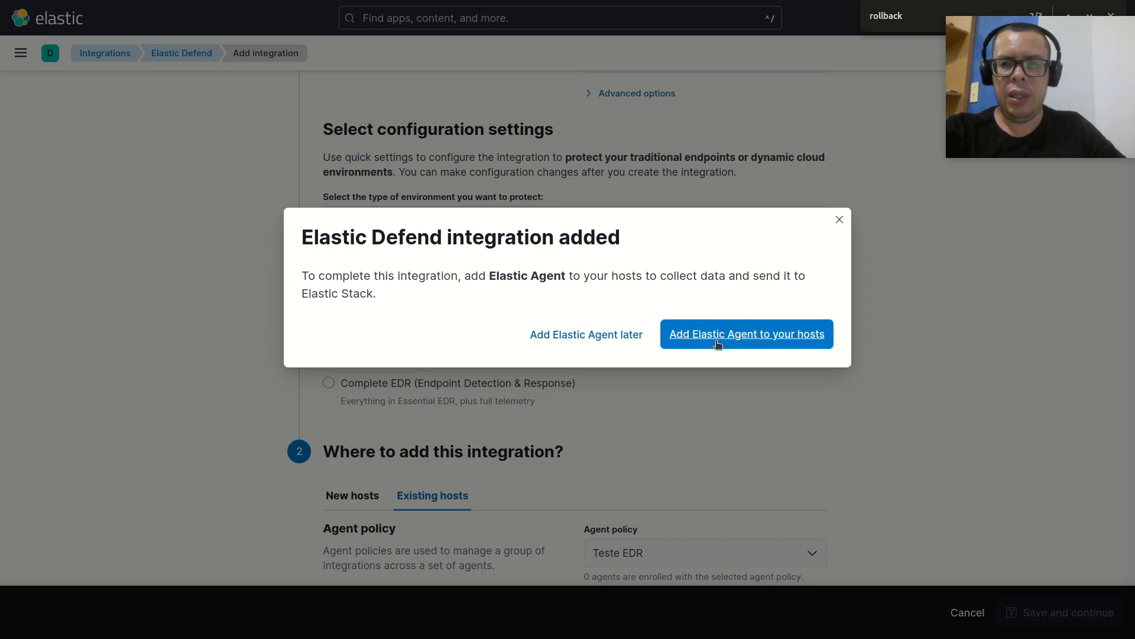
{"action": "left_click", "coordinate": [598, 336]}
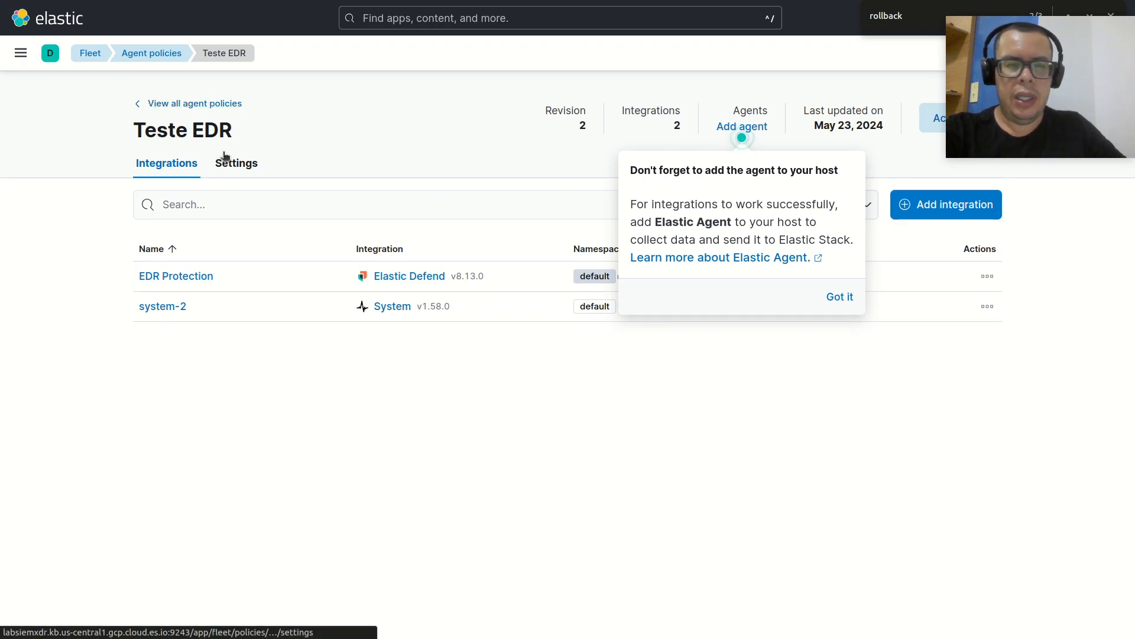
Open the EDR Protection integration for editing and examine its artifacts, from trusted applications to the blocklist
{"action": "left_click", "coordinate": [194, 276]}
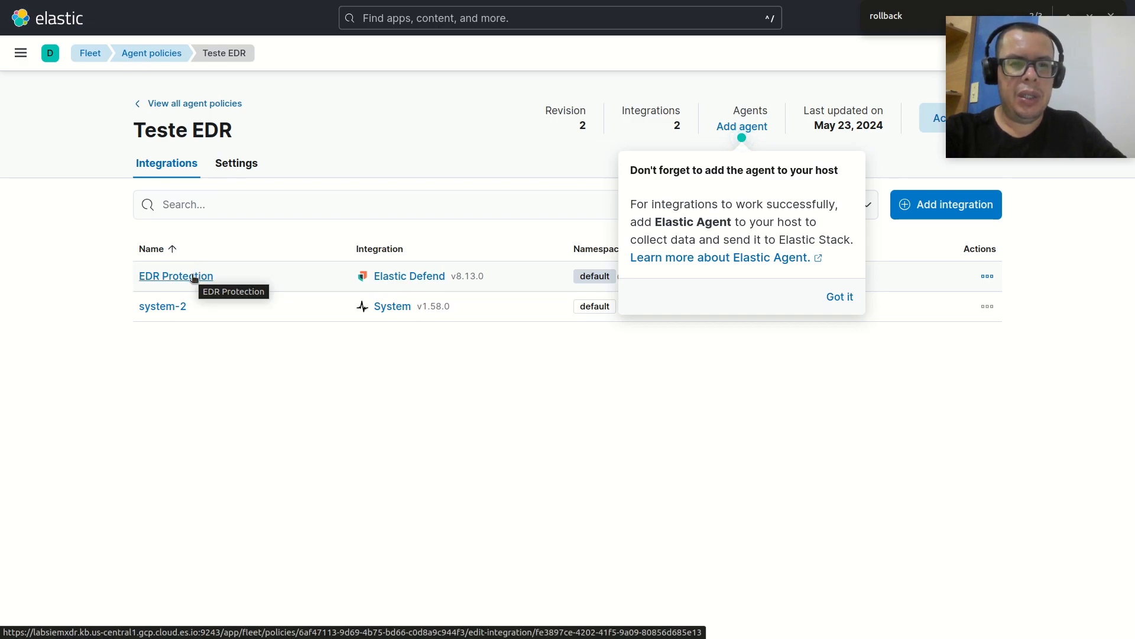
{"action": "left_click", "coordinate": [193, 275]}
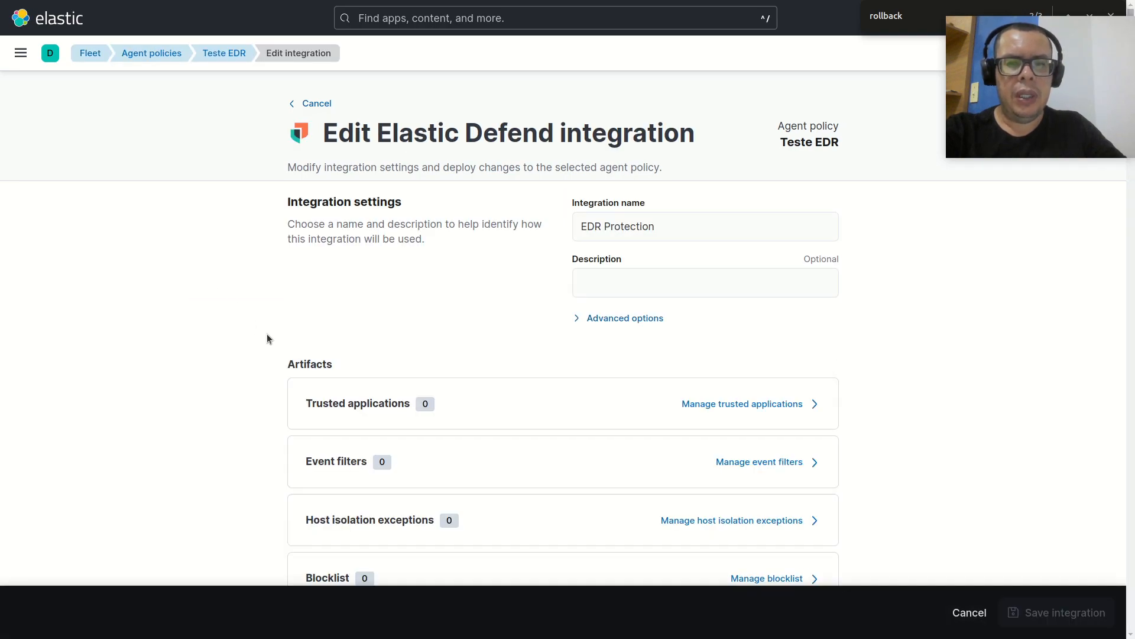
{"action": "scroll", "coordinate": [267, 336], "scroll_direction": "down", "scroll_amount": 6}
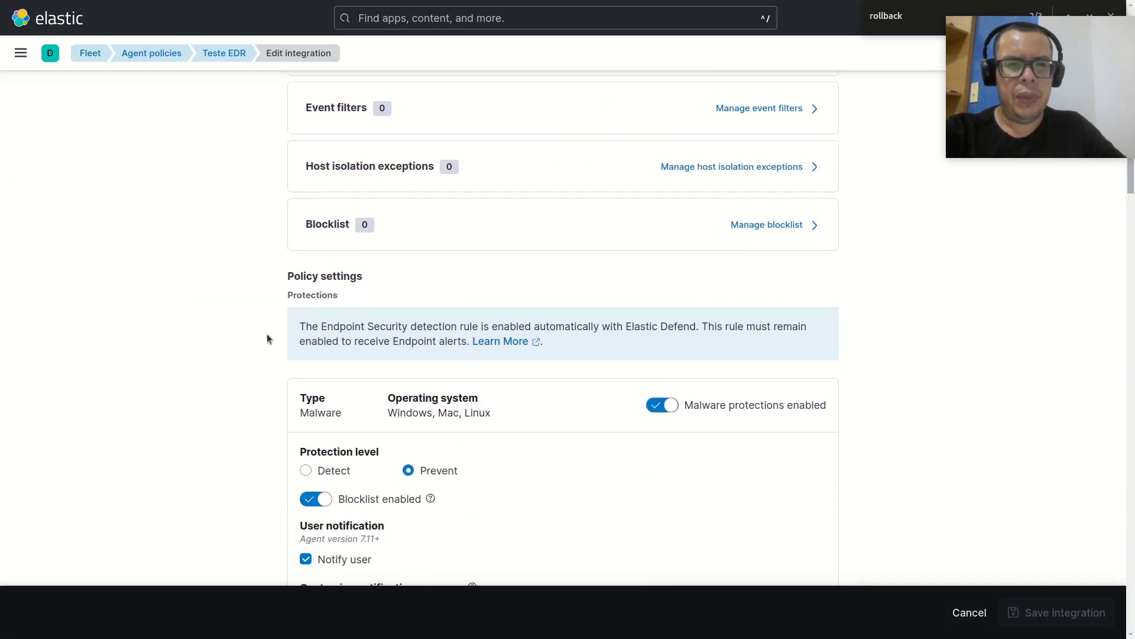
{"action": "scroll", "coordinate": [267, 339], "scroll_direction": "up", "scroll_amount": 4}
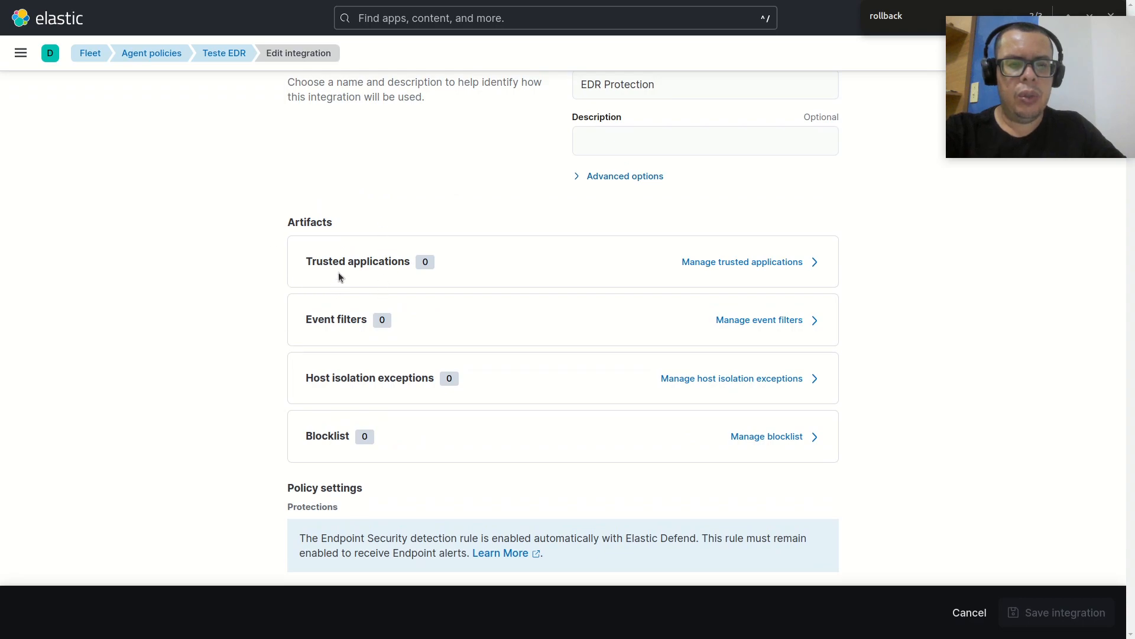
{"action": "scroll", "coordinate": [339, 276], "scroll_direction": "down", "scroll_amount": 2}
{"action": "scroll", "coordinate": [340, 274], "scroll_direction": "up", "scroll_amount": 1}
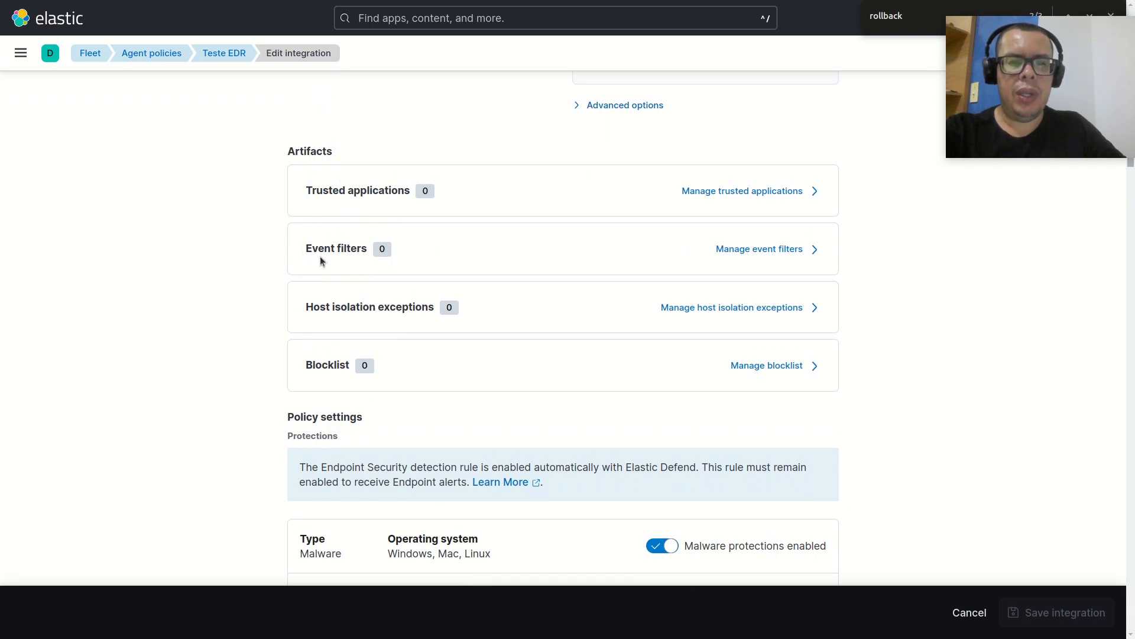
{"action": "scroll", "coordinate": [321, 257], "scroll_direction": "down", "scroll_amount": 1}
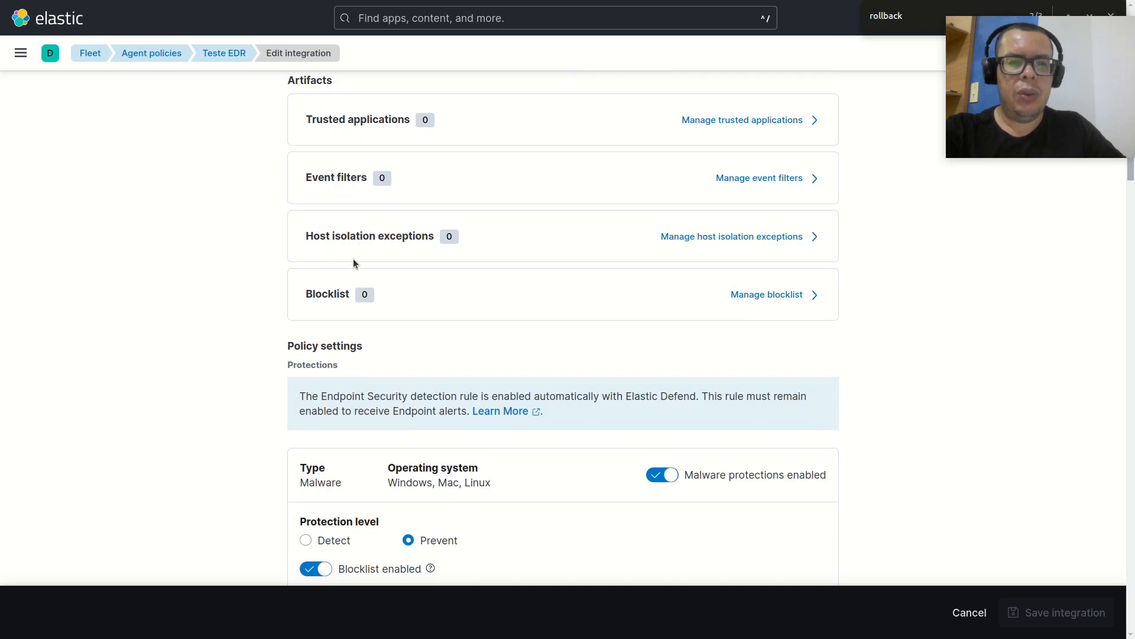
{"action": "scroll", "coordinate": [349, 261], "scroll_direction": "down", "scroll_amount": 1}
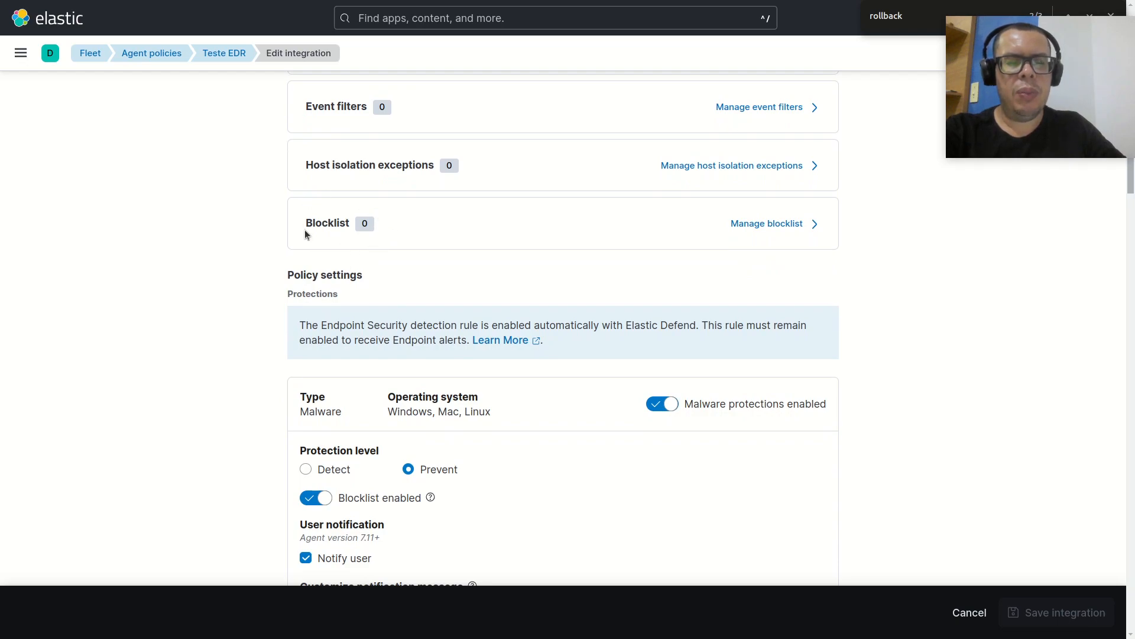
{"action": "scroll", "coordinate": [305, 234], "scroll_direction": "down", "scroll_amount": 1}
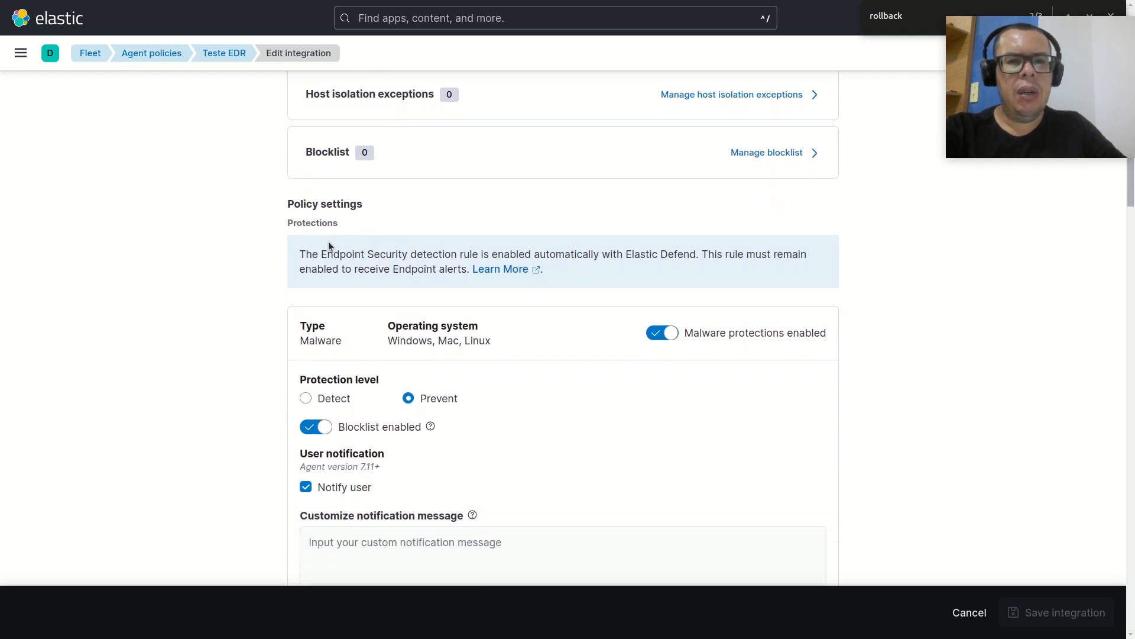
Review the malware, ransomware, memory threat and malicious behavior protection settings, including protection levels and user notifications
{"action": "scroll", "coordinate": [263, 307], "scroll_direction": "down", "scroll_amount": 2}
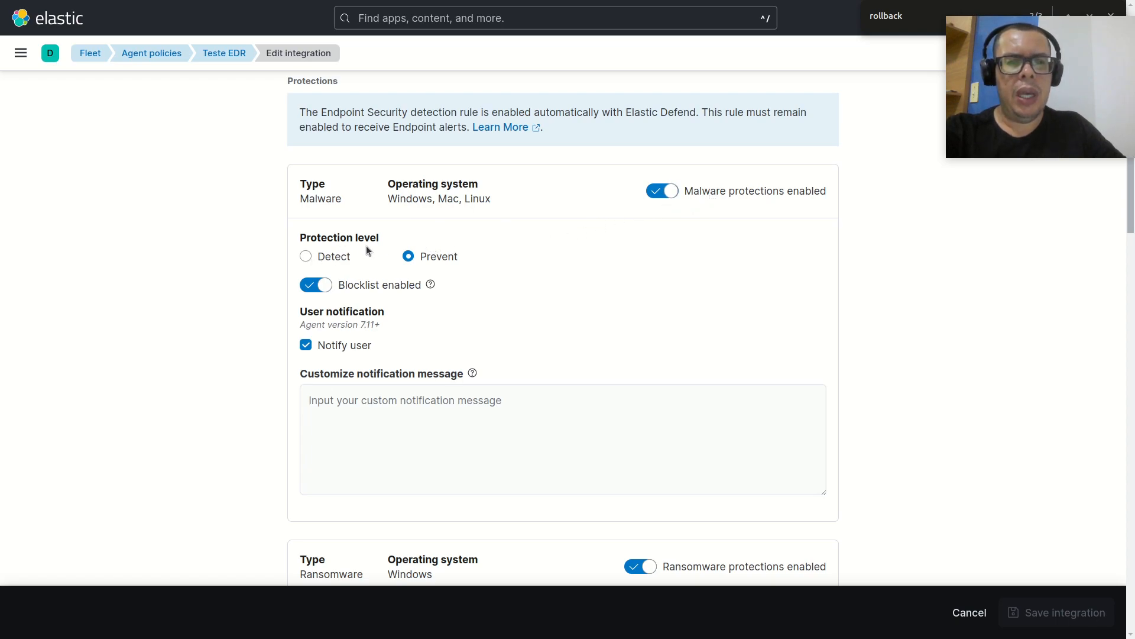
{"action": "scroll", "coordinate": [368, 251], "scroll_direction": "down", "scroll_amount": 1}
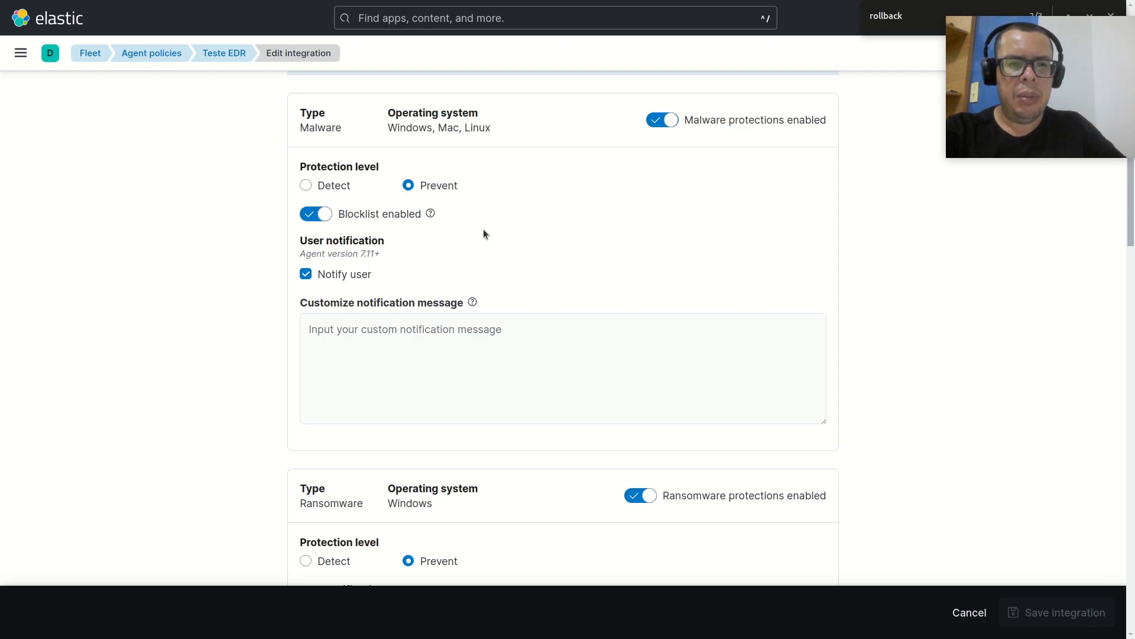
{"action": "scroll", "coordinate": [484, 234], "scroll_direction": "down", "scroll_amount": 2}
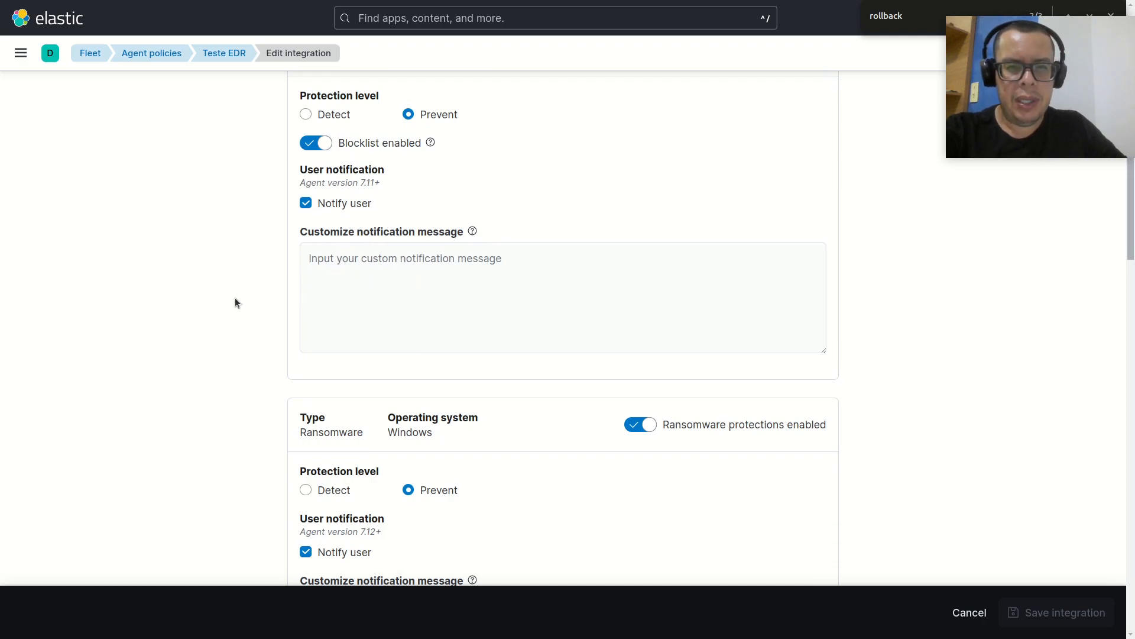
{"action": "scroll", "coordinate": [231, 328], "scroll_direction": "down", "scroll_amount": 4}
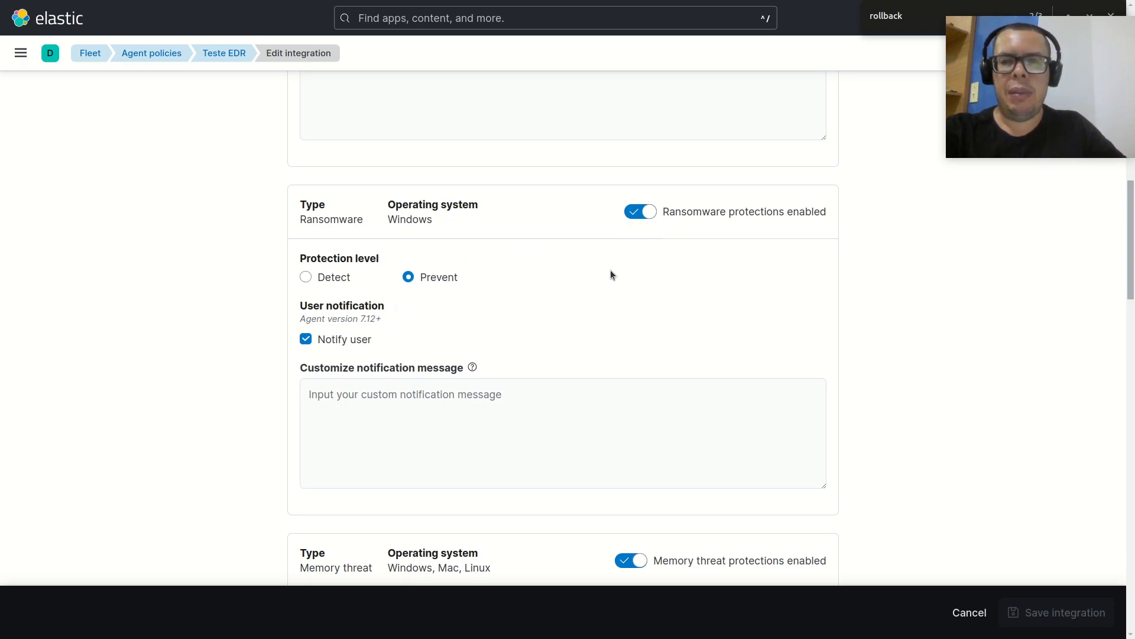
{"action": "scroll", "coordinate": [508, 313], "scroll_direction": "down", "scroll_amount": 6}
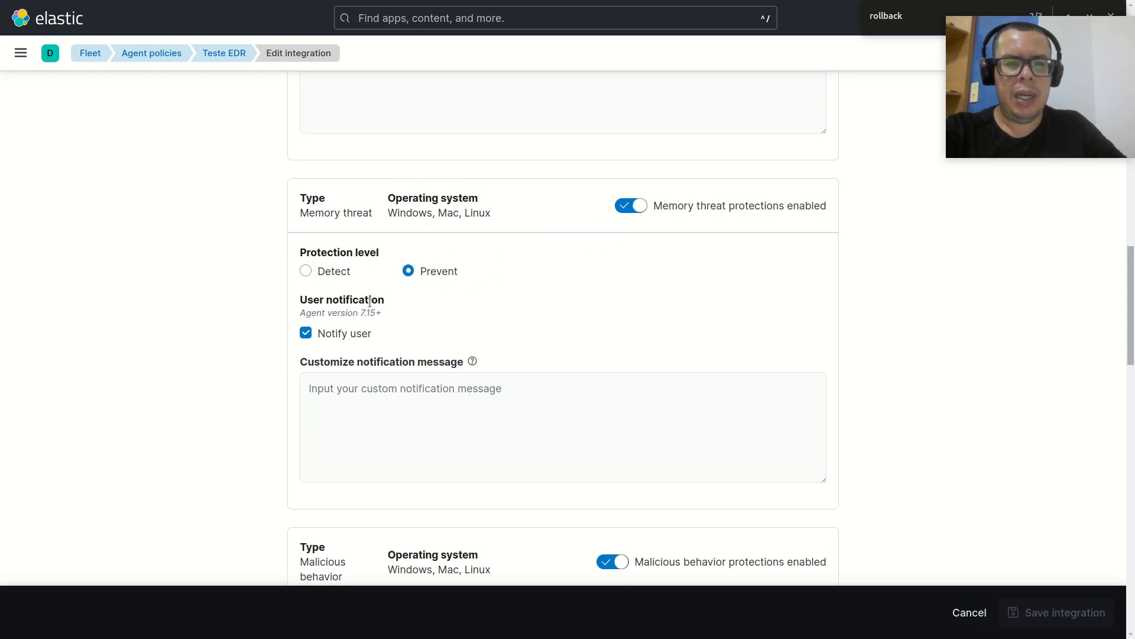
{"action": "scroll", "coordinate": [478, 324], "scroll_direction": "down", "scroll_amount": 4}
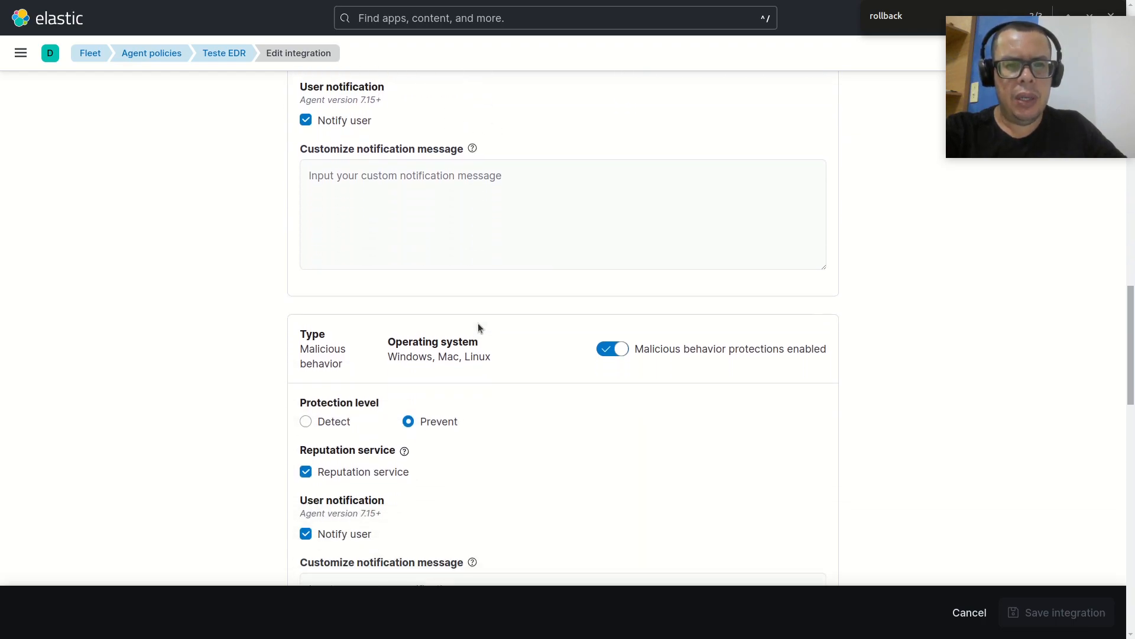
{"action": "scroll", "coordinate": [478, 324], "scroll_direction": "down", "scroll_amount": 2}
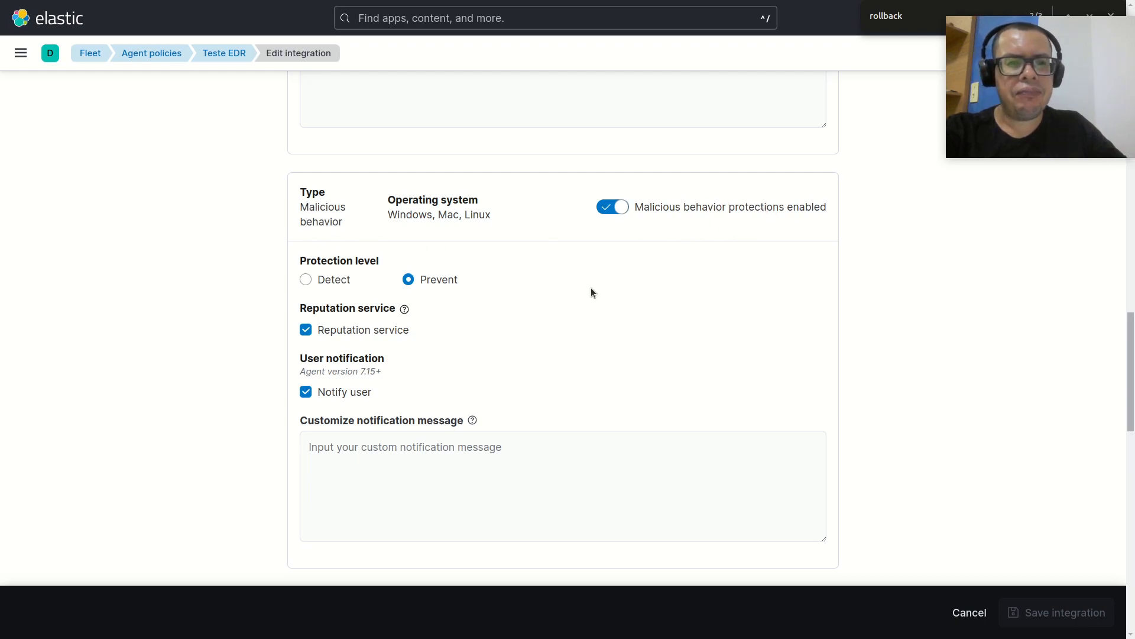
{"action": "scroll", "coordinate": [591, 288], "scroll_direction": "down", "scroll_amount": 1}
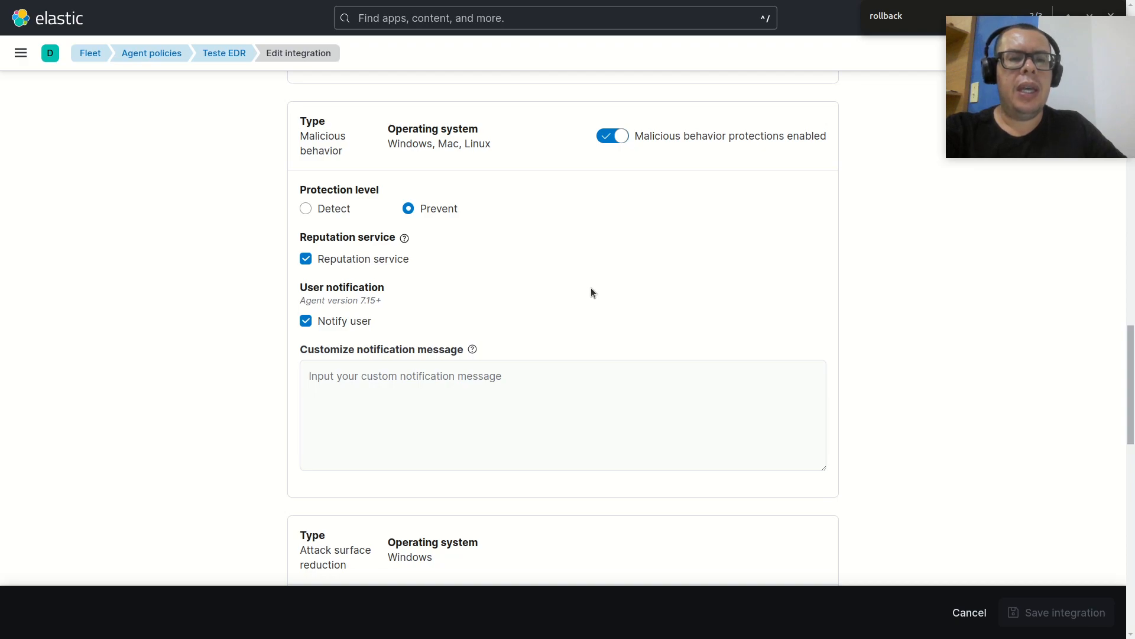
{"action": "scroll", "coordinate": [590, 288], "scroll_direction": "down", "scroll_amount": 1}
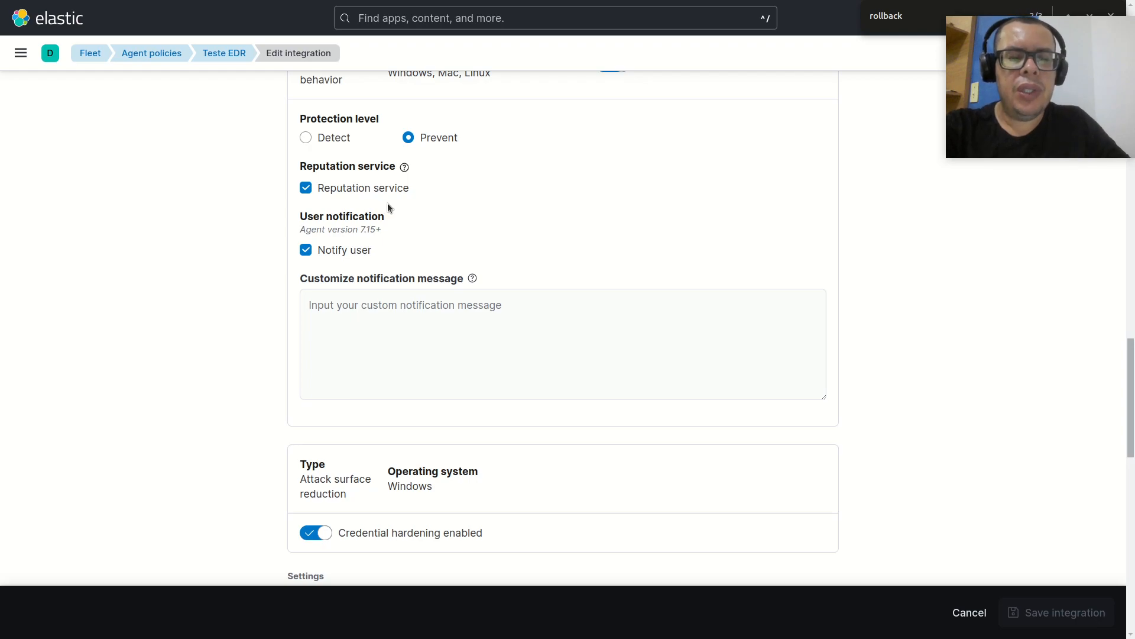
Review the malicious behavior, attack surface reduction, Windows, Mac and Linux event collection, and antivirus registration settings of the integration
{"action": "scroll", "coordinate": [408, 214], "scroll_direction": "up", "scroll_amount": 1}
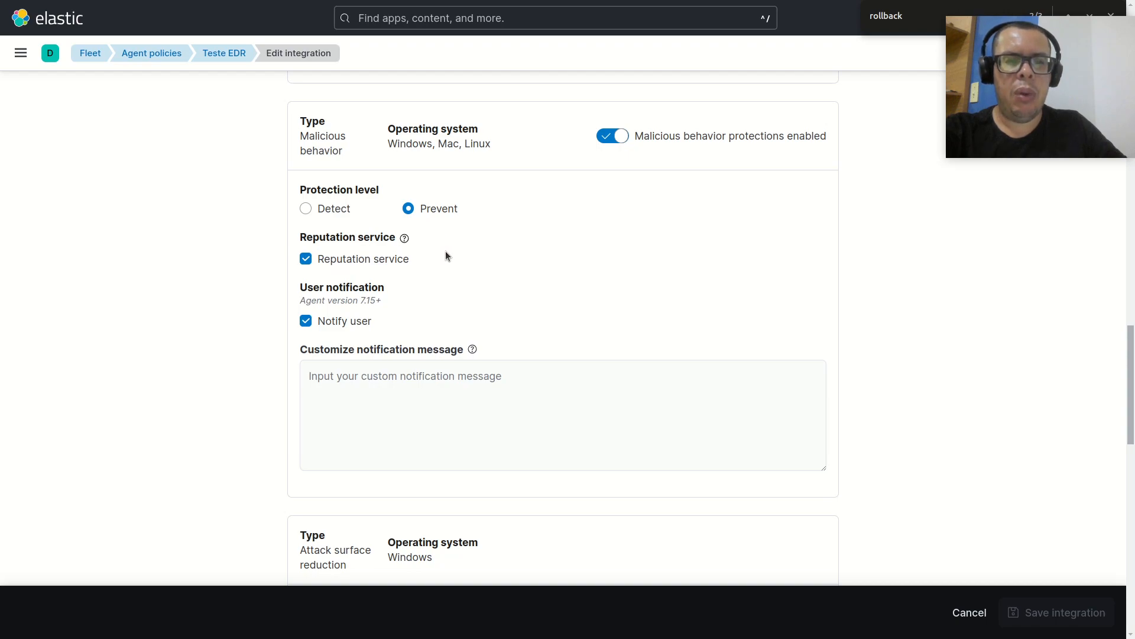
{"action": "scroll", "coordinate": [446, 251], "scroll_direction": "down", "scroll_amount": 2}
{"action": "scroll", "coordinate": [445, 251], "scroll_direction": "down", "scroll_amount": 2}
{"action": "scroll", "coordinate": [445, 251], "scroll_direction": "down", "scroll_amount": 1}
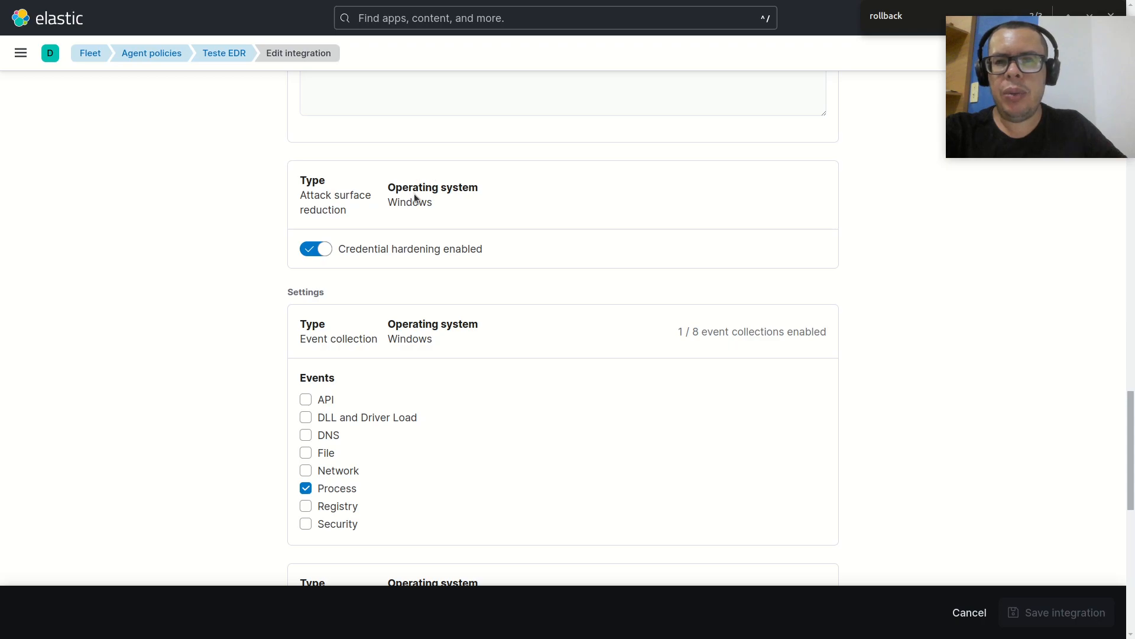
{"action": "scroll", "coordinate": [415, 196], "scroll_direction": "down", "scroll_amount": 1}
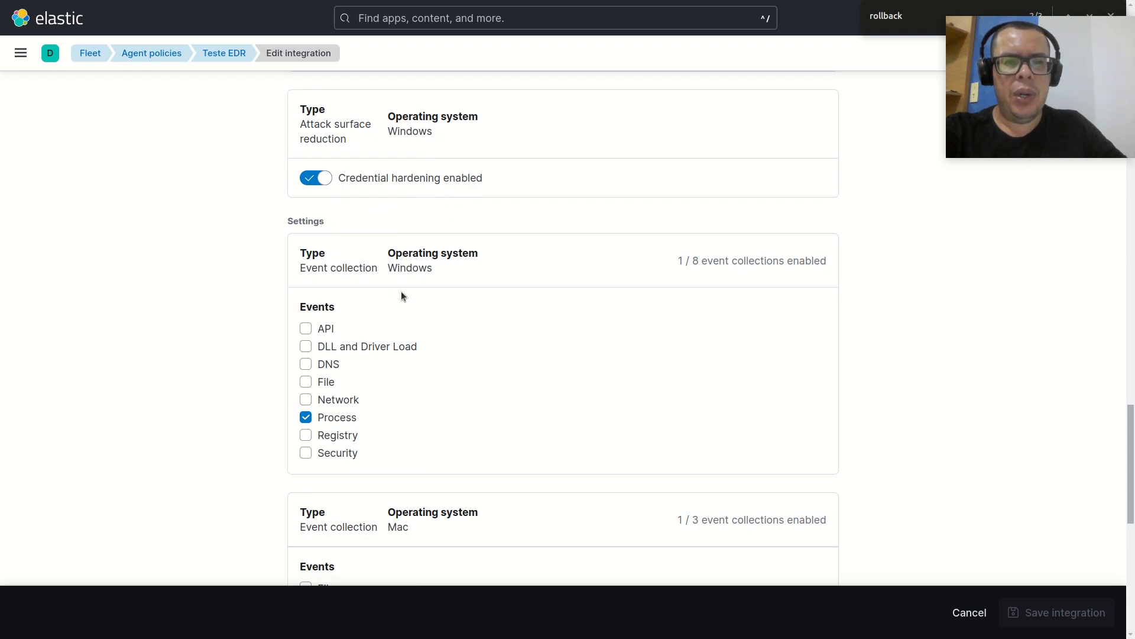
{"action": "scroll", "coordinate": [413, 296], "scroll_direction": "down", "scroll_amount": 1}
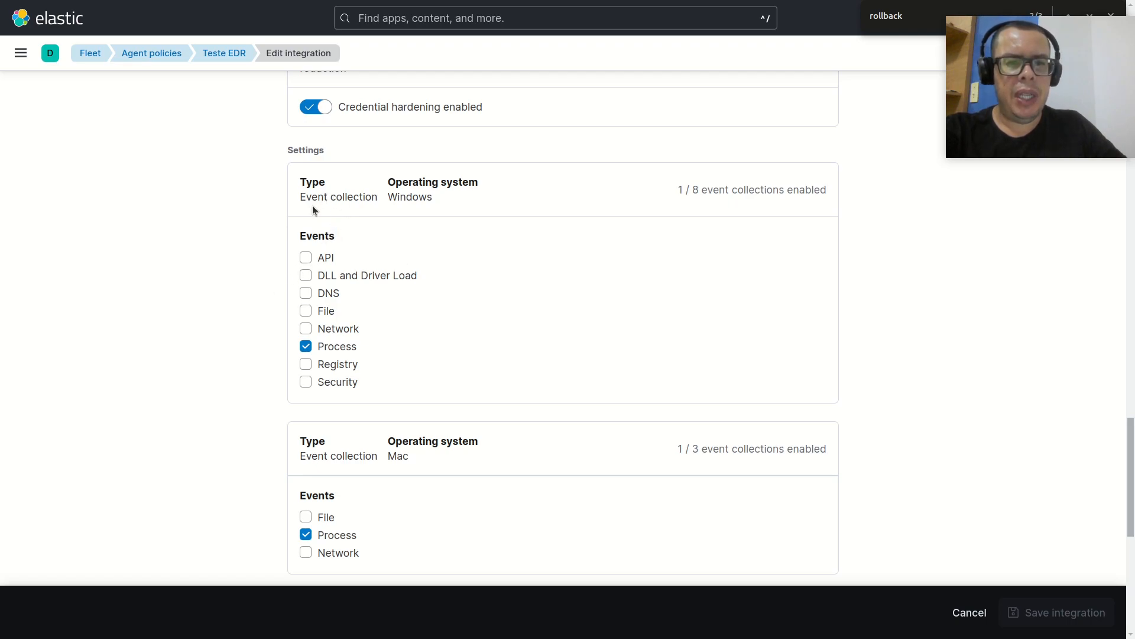
{"action": "scroll", "coordinate": [271, 305], "scroll_direction": "down", "scroll_amount": 1}
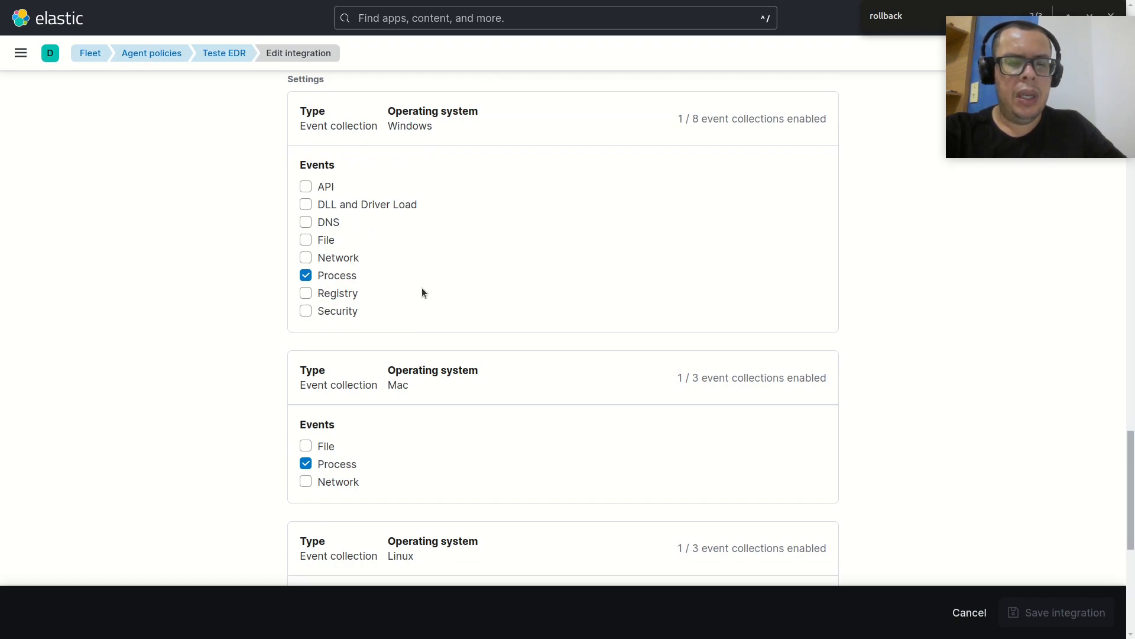
{"action": "scroll", "coordinate": [421, 287], "scroll_direction": "down", "scroll_amount": 2}
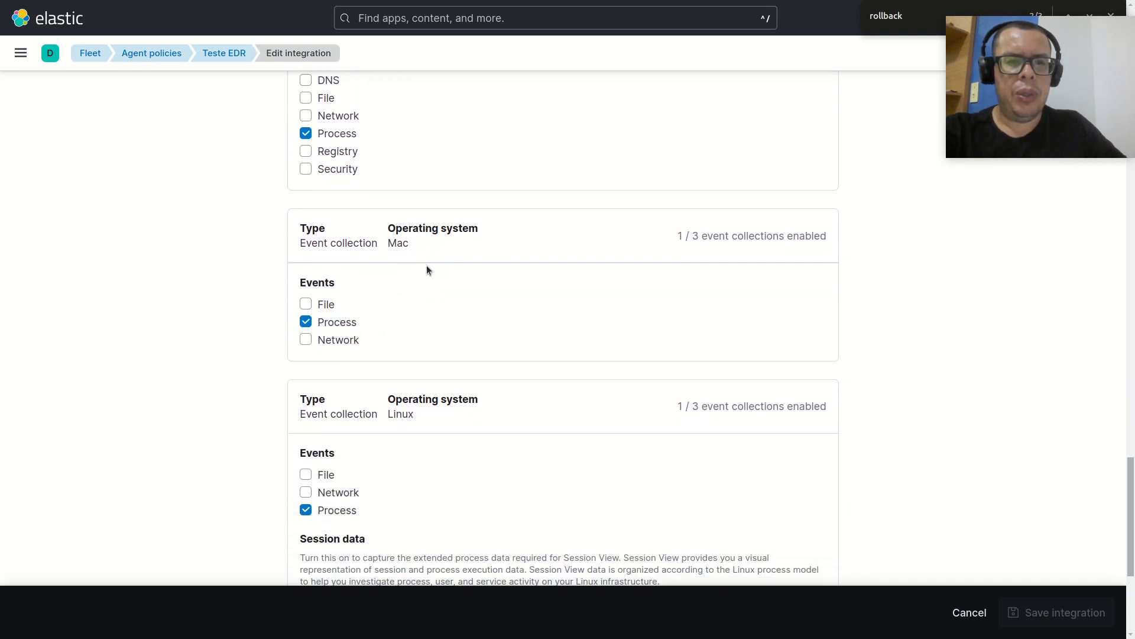
{"action": "scroll", "coordinate": [427, 270], "scroll_direction": "down", "scroll_amount": 2}
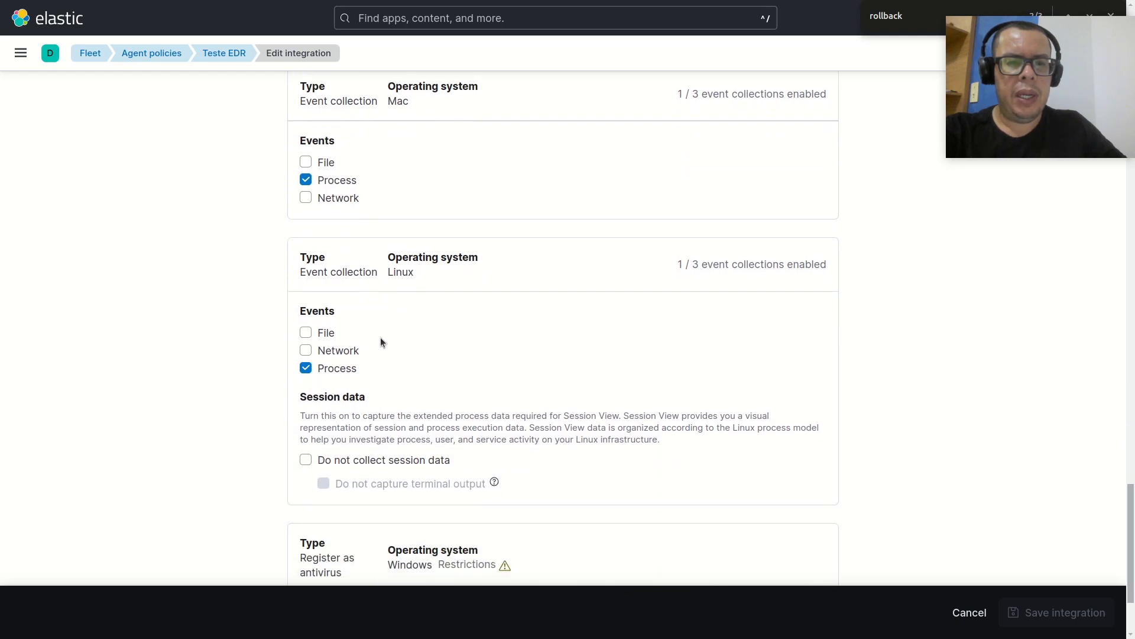
{"action": "scroll", "coordinate": [381, 343], "scroll_direction": "down", "scroll_amount": 2}
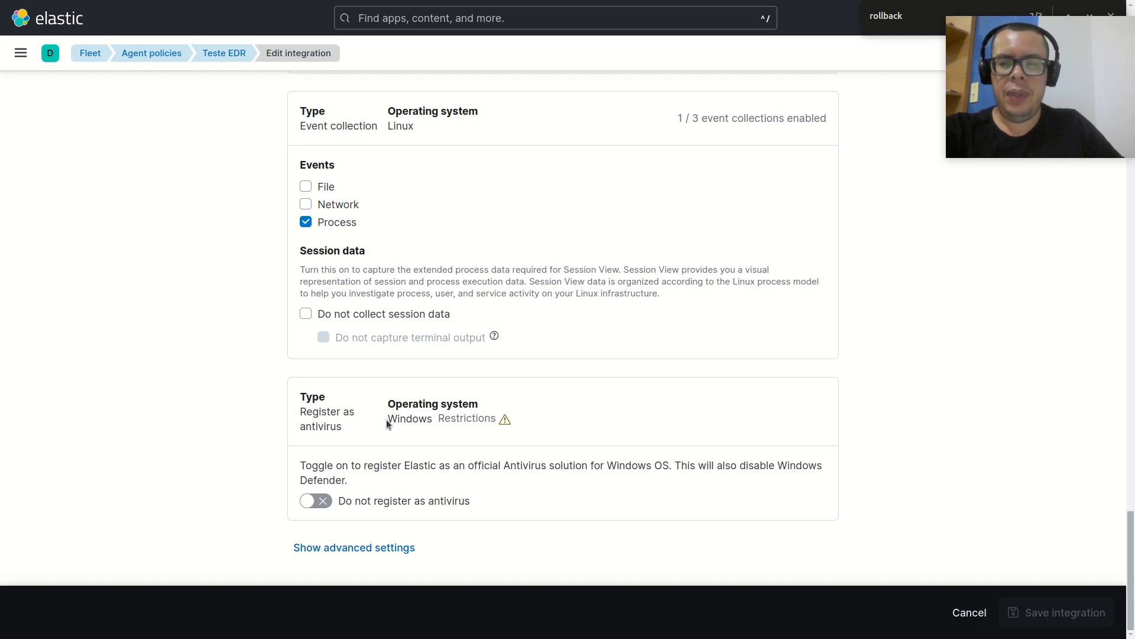
Leave the integration editor without saving and delete the EDR Protection integration from the Teste EDR policy
{"action": "left_click", "coordinate": [966, 614]}
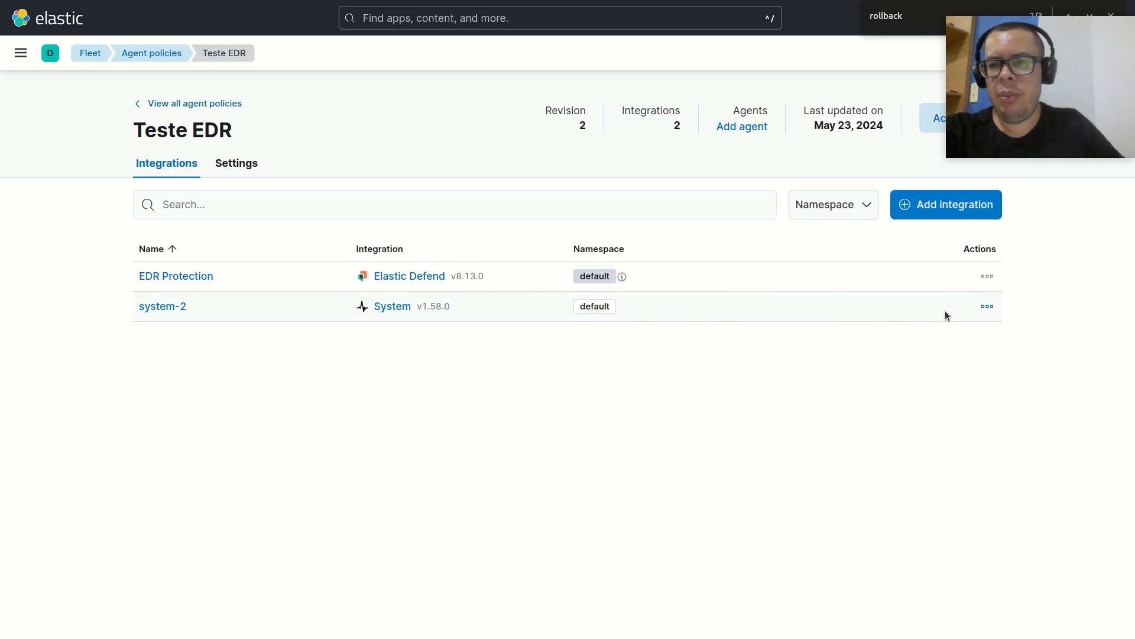
{"action": "left_click", "coordinate": [987, 276]}
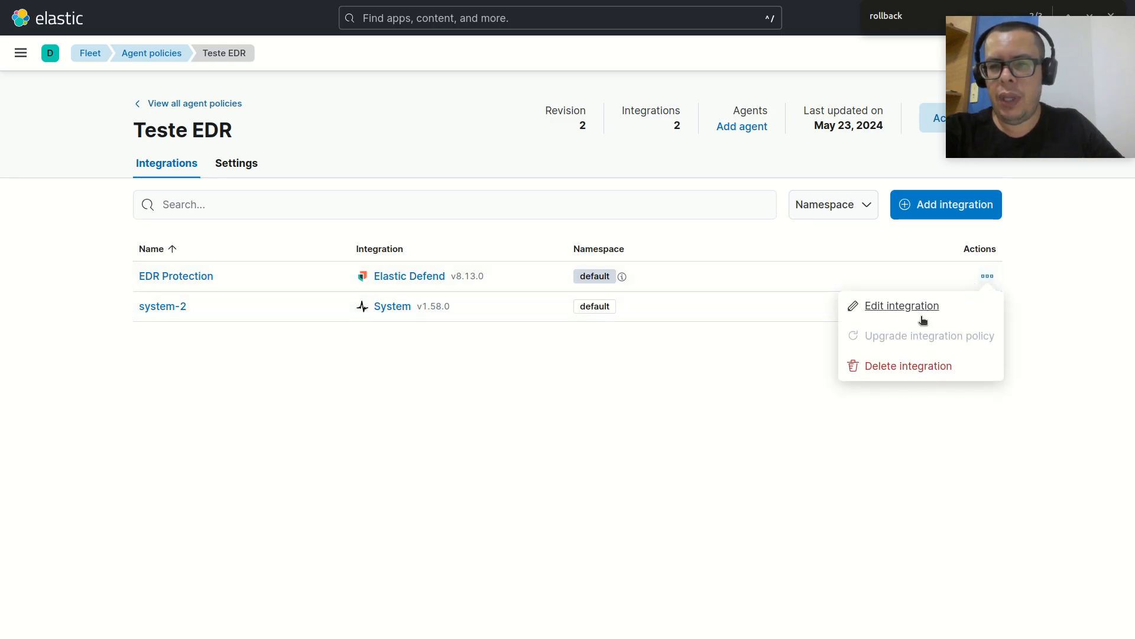
{"action": "left_click", "coordinate": [893, 366]}
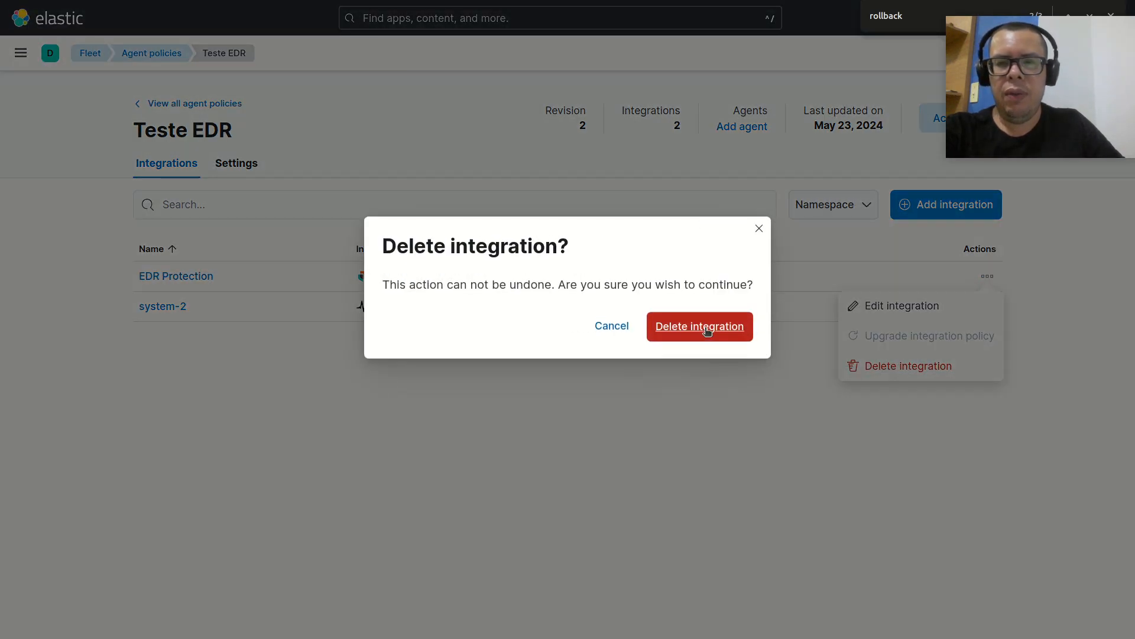
{"action": "left_click", "coordinate": [722, 338]}
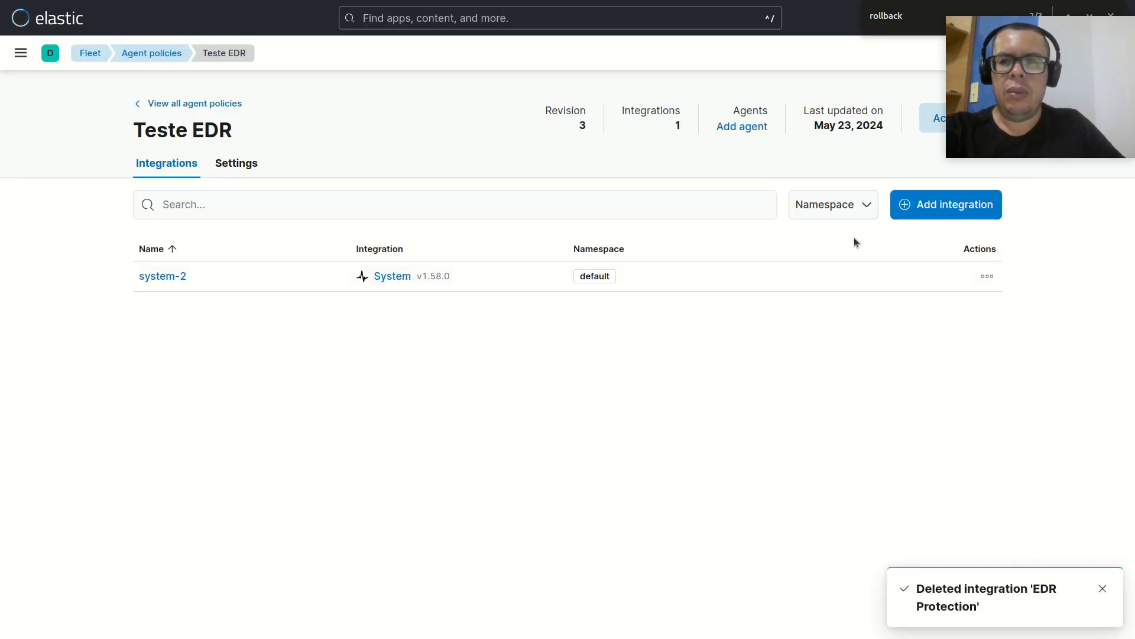
Start adding a new Elastic Defend integration to the Teste EDR policy with the Essential EDR (Endpoint Detection & Response) configuration
{"action": "left_click", "coordinate": [963, 206]}
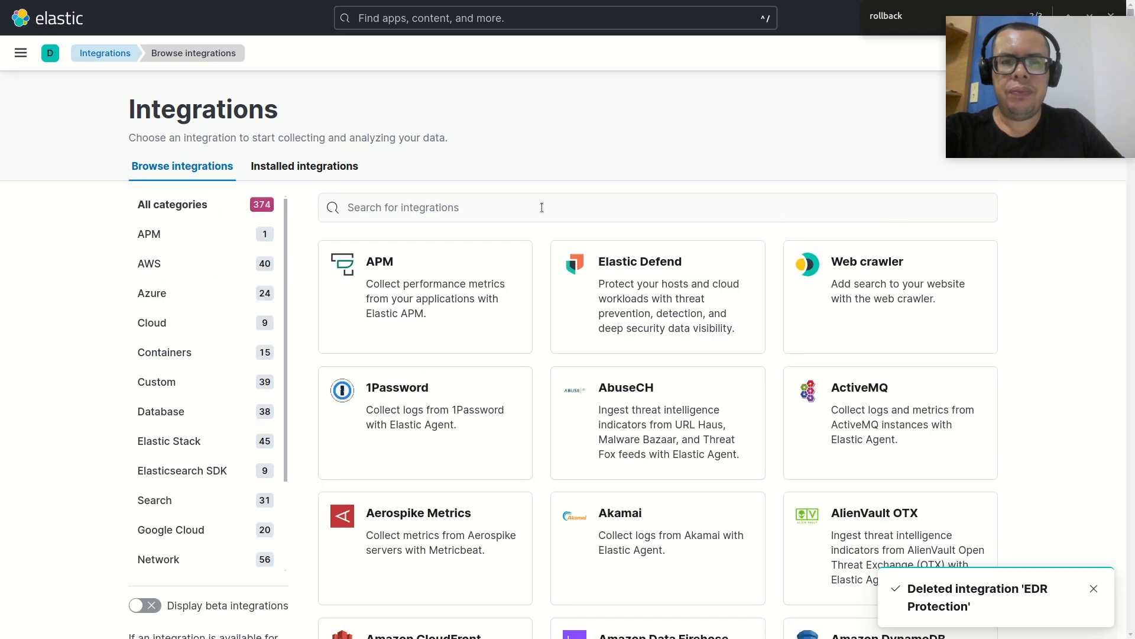
{"action": "left_click", "coordinate": [651, 260]}
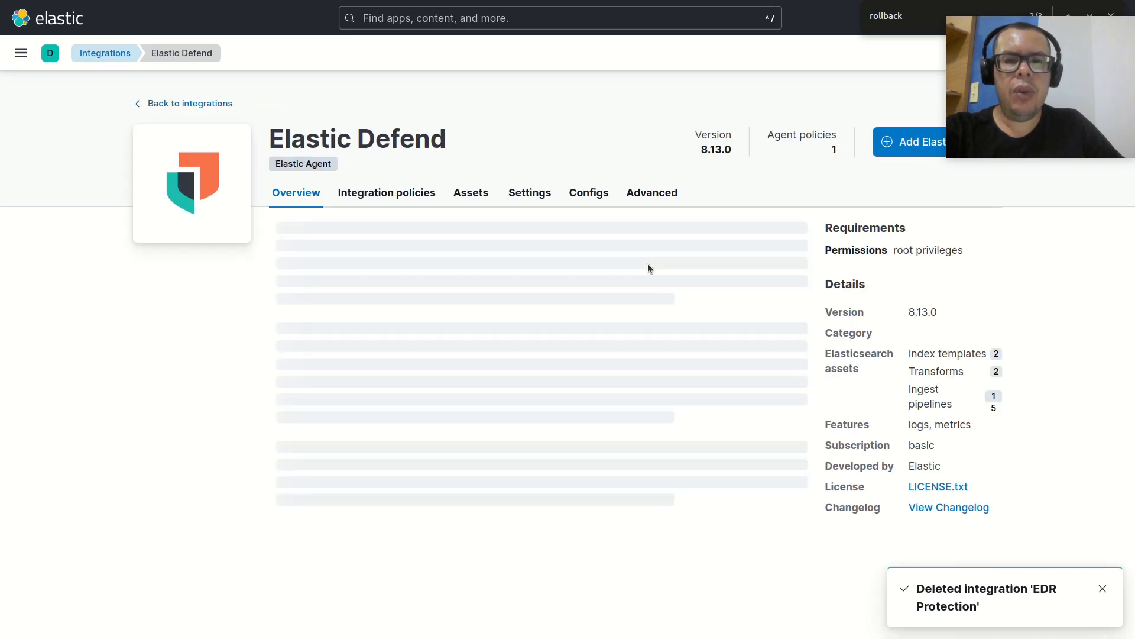
{"action": "left_click", "coordinate": [897, 150]}
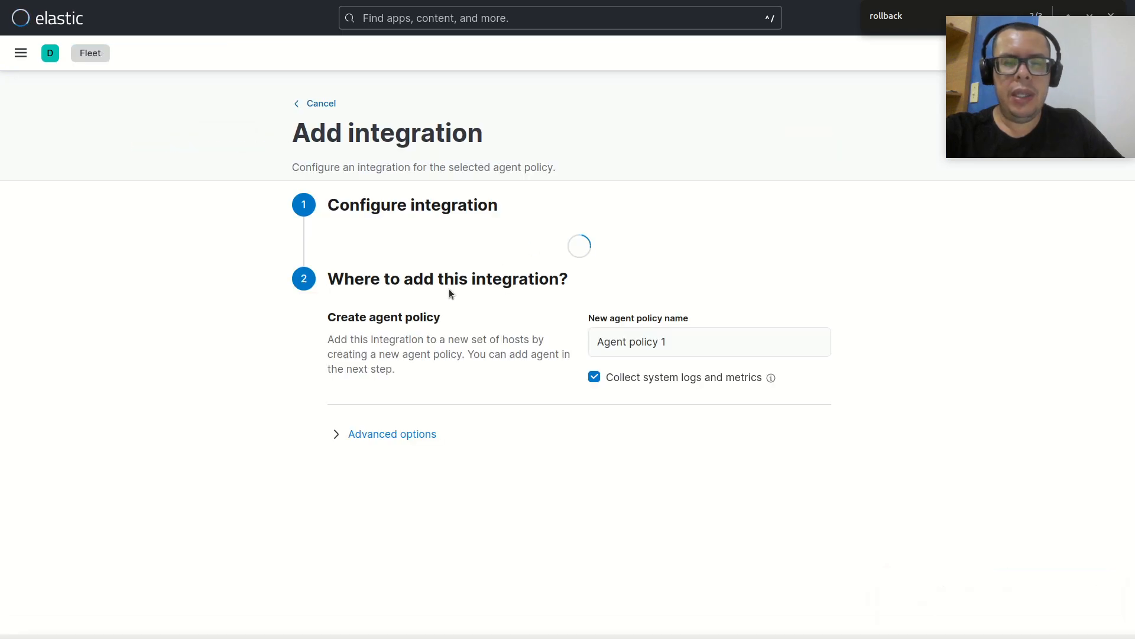
{"action": "scroll", "coordinate": [431, 320], "scroll_direction": "down", "scroll_amount": 6}
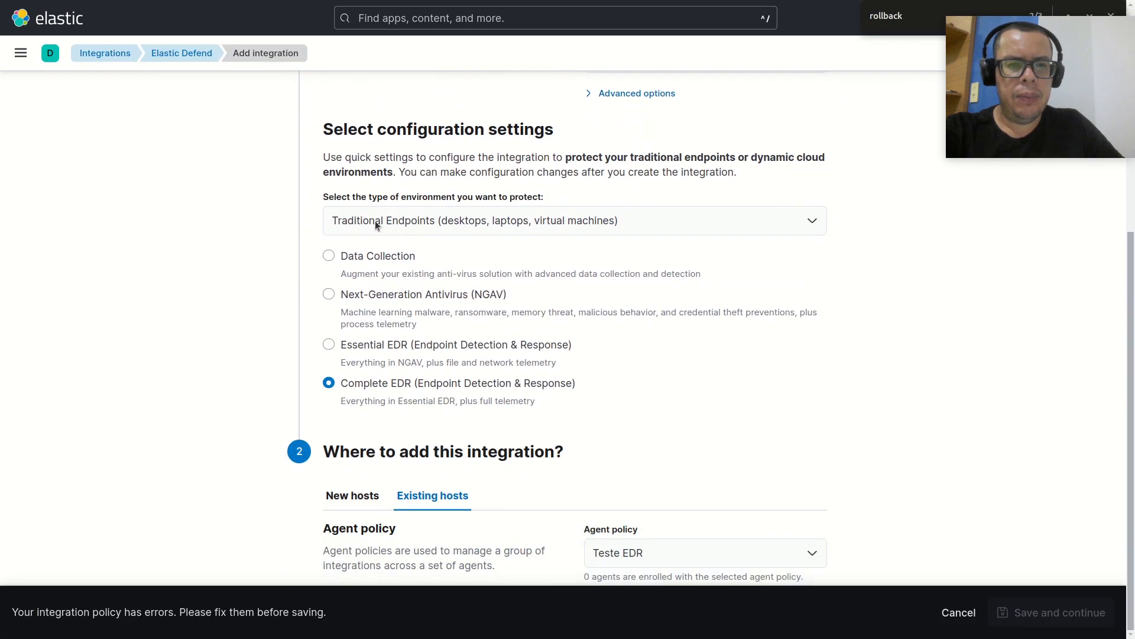
{"action": "left_click", "coordinate": [351, 345]}
{"action": "left_click", "coordinate": [335, 385]}
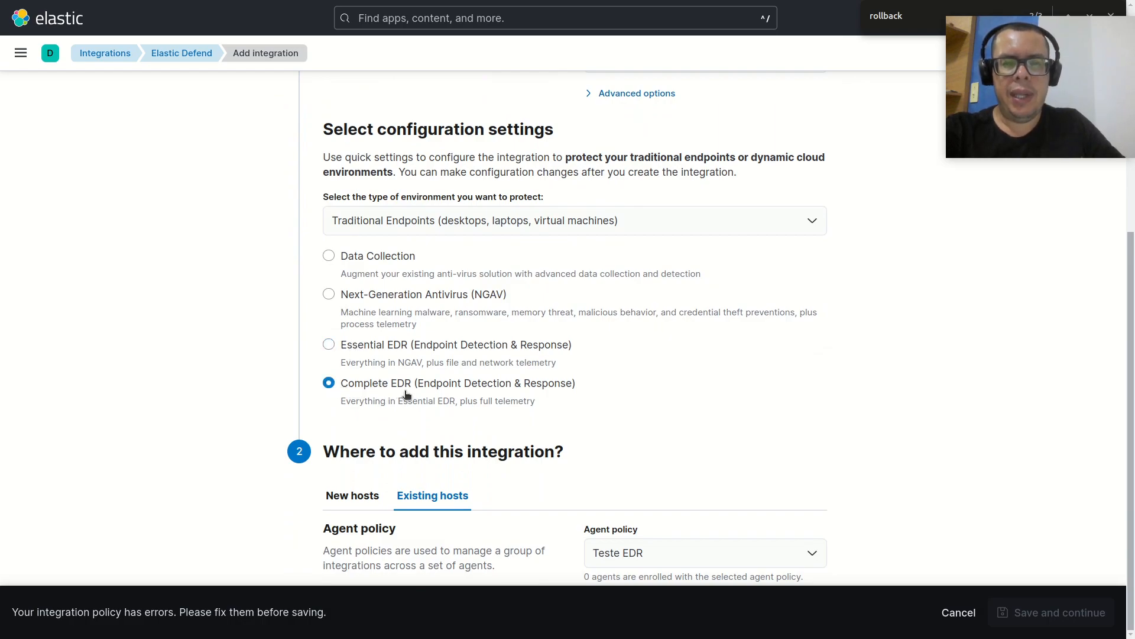
{"action": "left_click", "coordinate": [349, 349]}
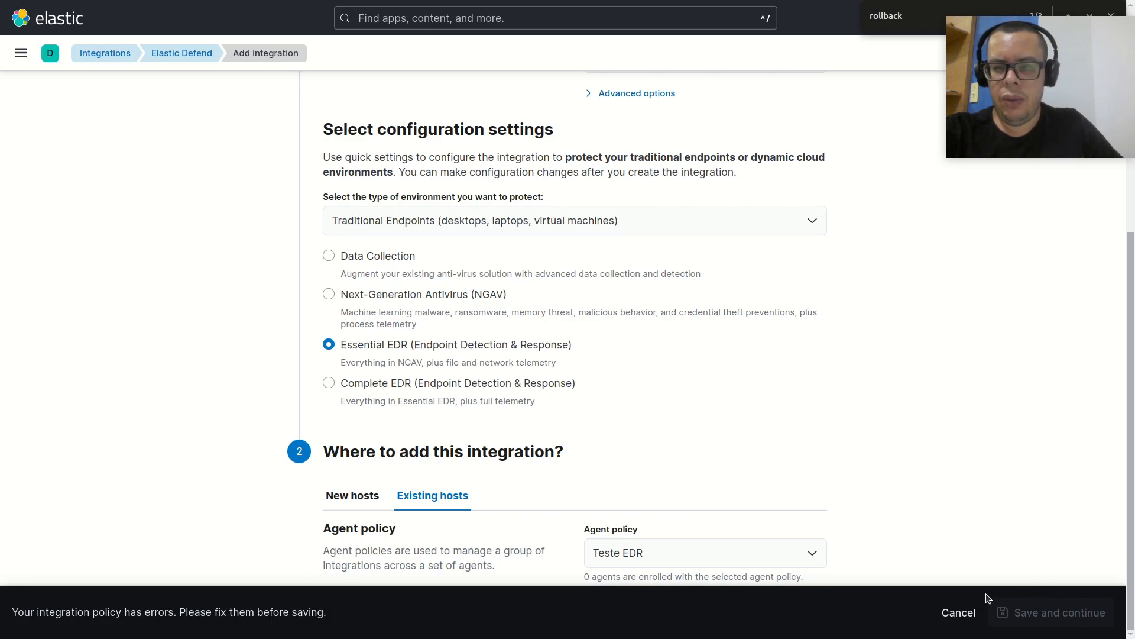
Name the integration EDR Protection, save it, and postpone adding Elastic Agent to hosts
{"action": "scroll", "coordinate": [853, 531], "scroll_direction": "up", "scroll_amount": 5}
{"action": "scroll", "coordinate": [853, 535], "scroll_direction": "down", "scroll_amount": 5}
{"action": "scroll", "coordinate": [904, 535], "scroll_direction": "up", "scroll_amount": 5}
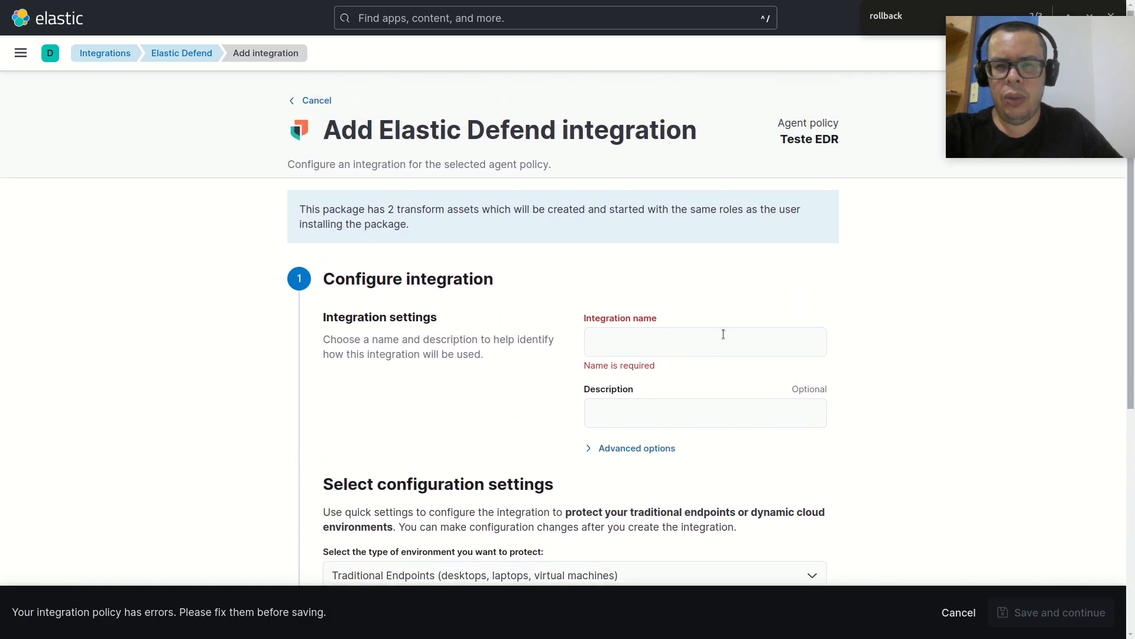
{"action": "left_click", "coordinate": [609, 340]}
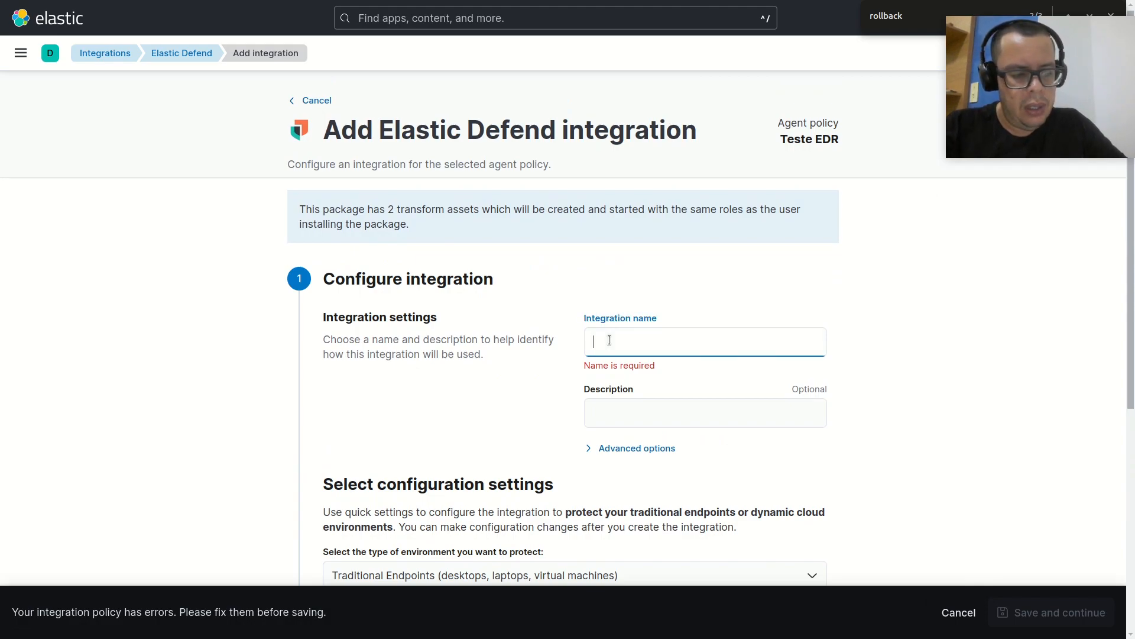
{"action": "type", "text": "EDR"}
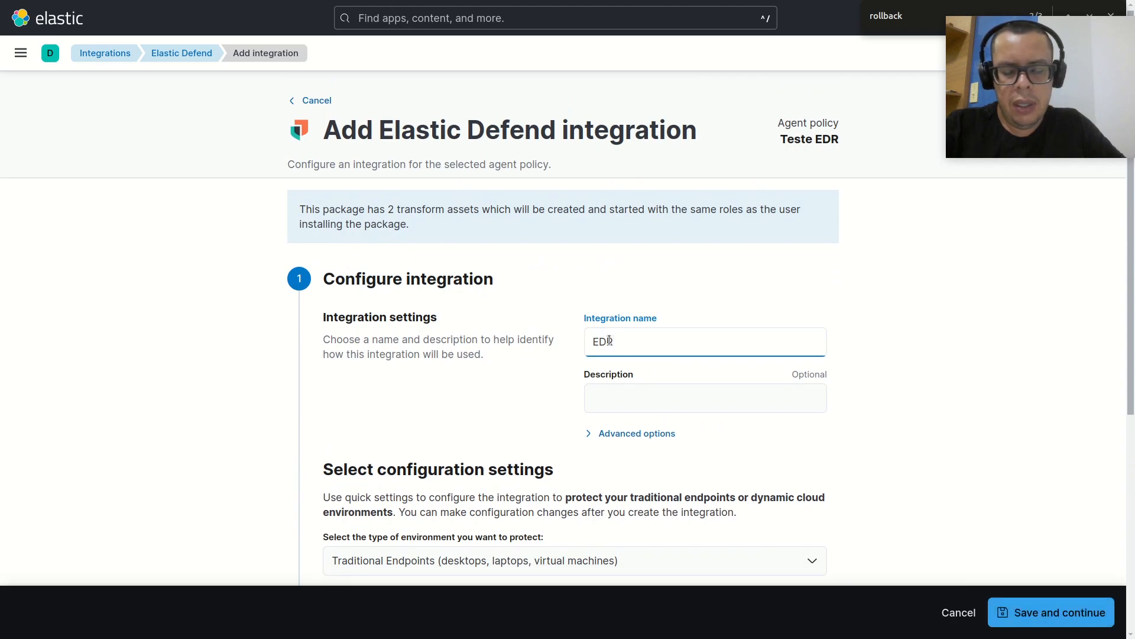
{"action": "type", "text": " Protection"}
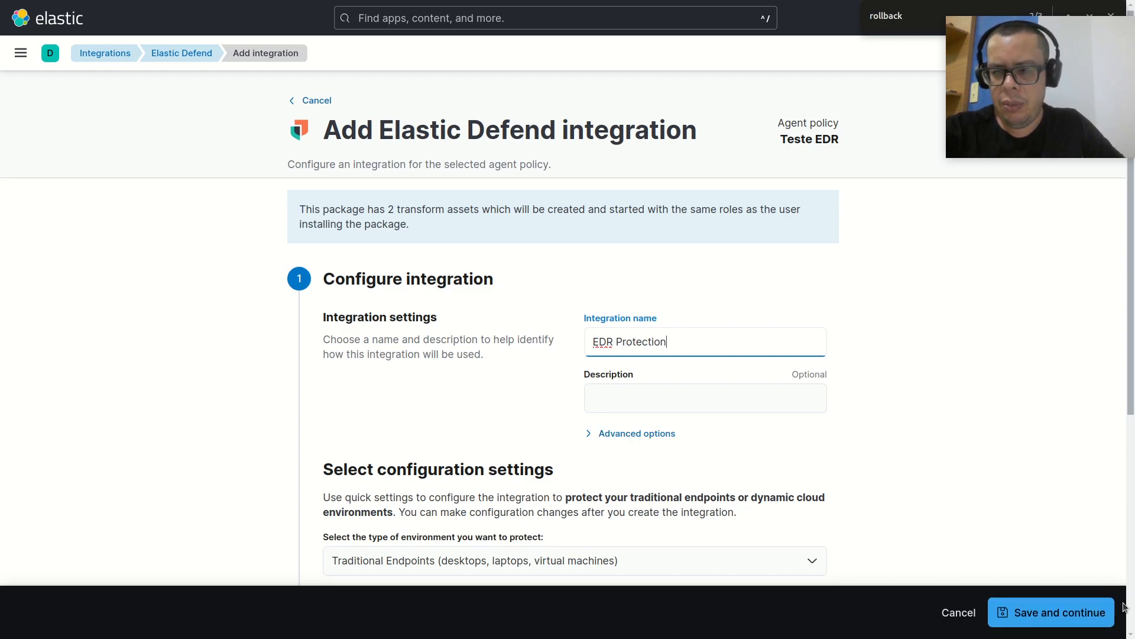
{"action": "left_click", "coordinate": [1063, 607]}
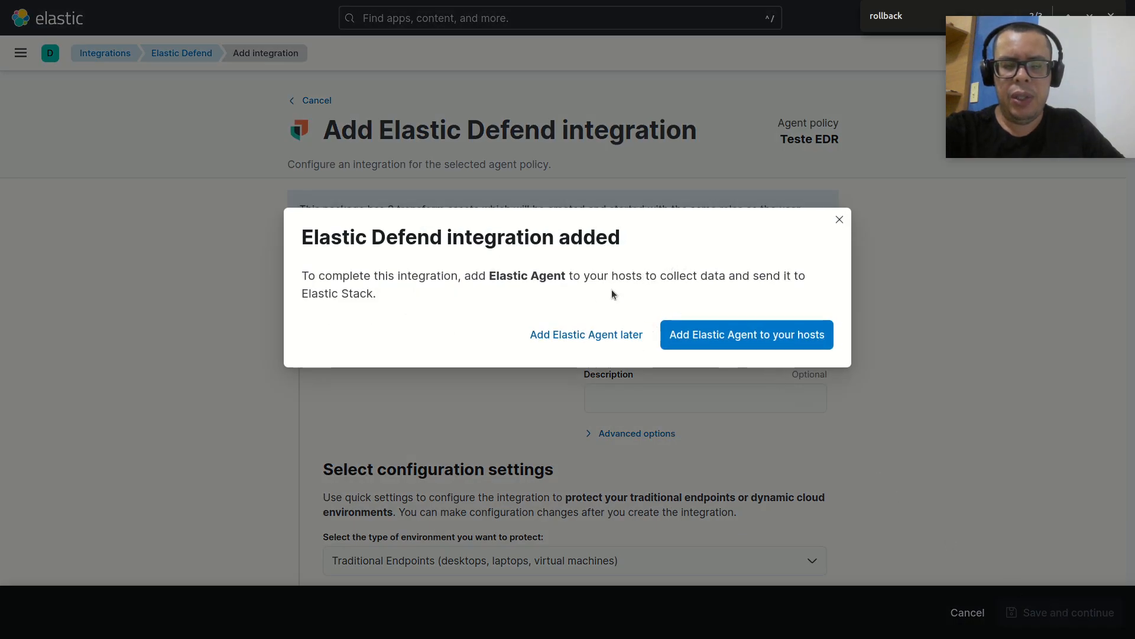
{"action": "left_click", "coordinate": [581, 335]}
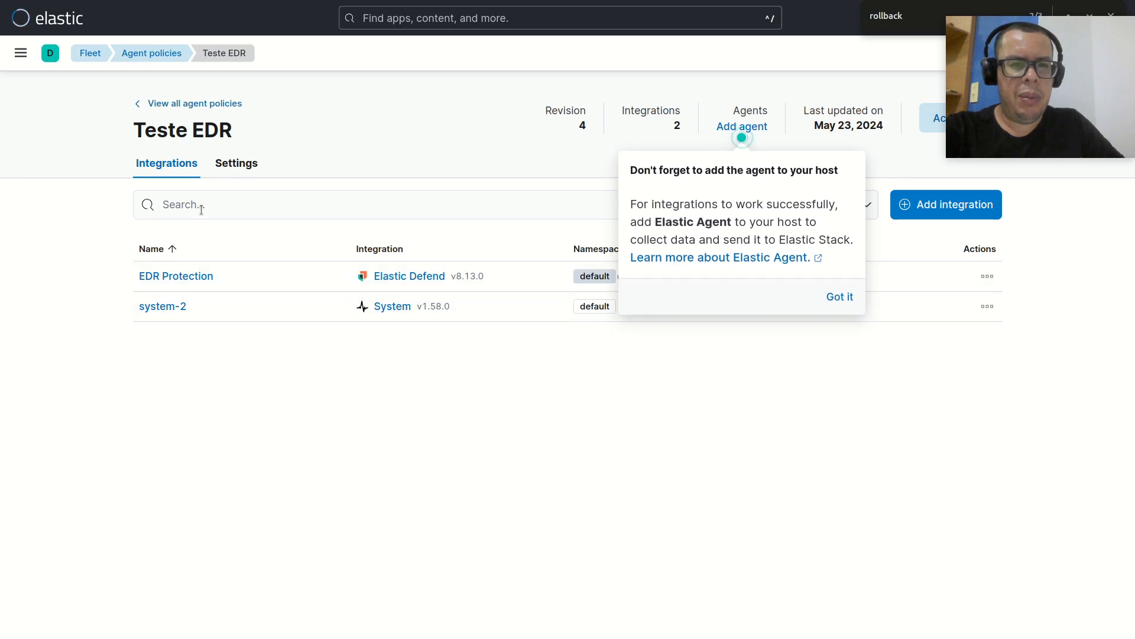
Open the new EDR Protection integration and examine its protection settings and the Windows, Mac and Linux event collections
{"action": "left_click", "coordinate": [169, 276]}
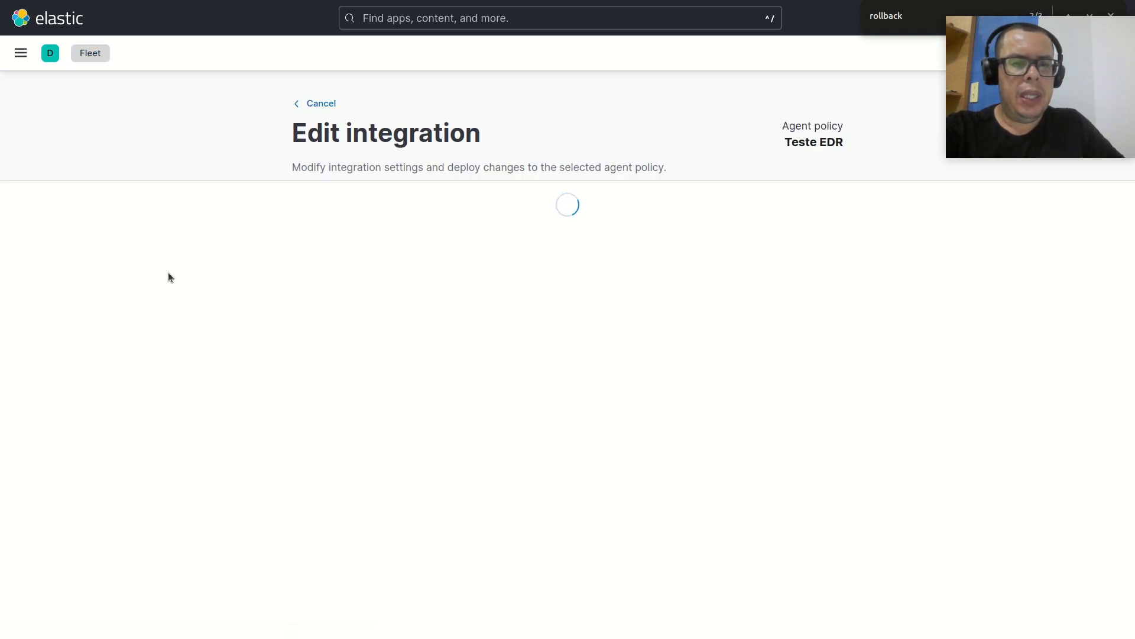
{"action": "scroll", "coordinate": [290, 364], "scroll_direction": "down", "scroll_amount": 5}
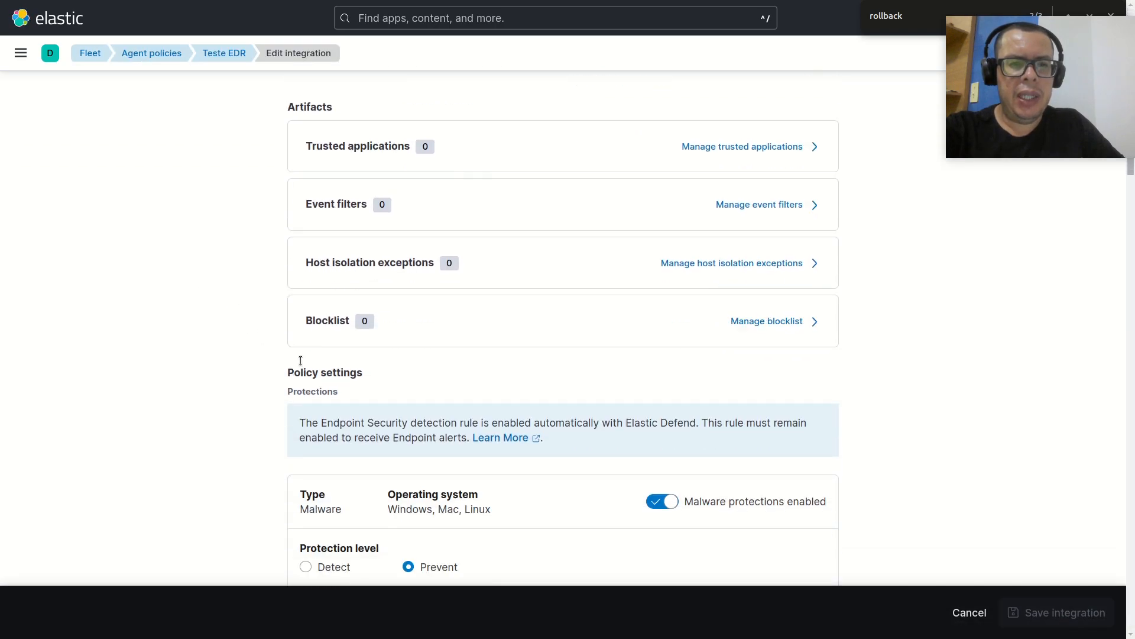
{"action": "scroll", "coordinate": [300, 360], "scroll_direction": "down", "scroll_amount": 14}
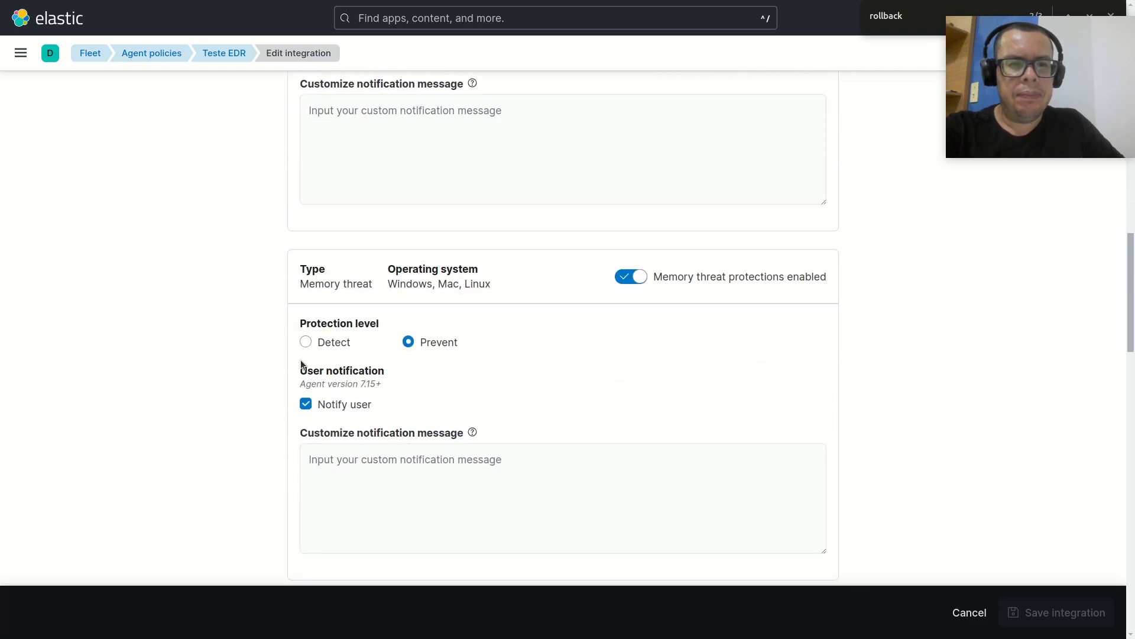
{"action": "scroll", "coordinate": [315, 392], "scroll_direction": "up", "scroll_amount": 12}
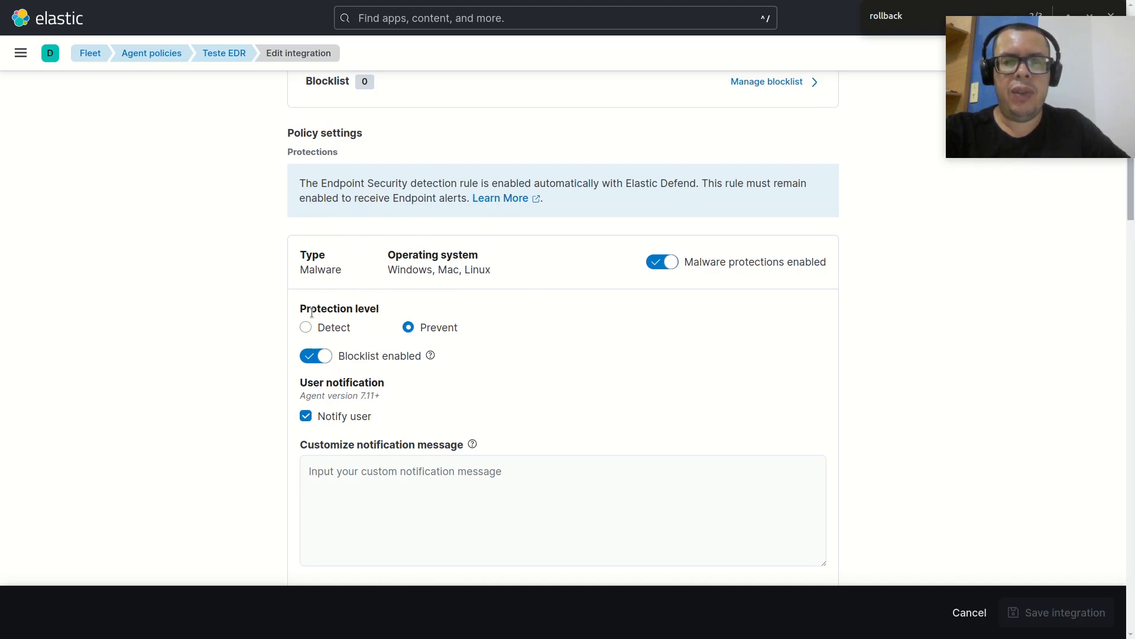
{"action": "scroll", "coordinate": [293, 325], "scroll_direction": "down", "scroll_amount": 4}
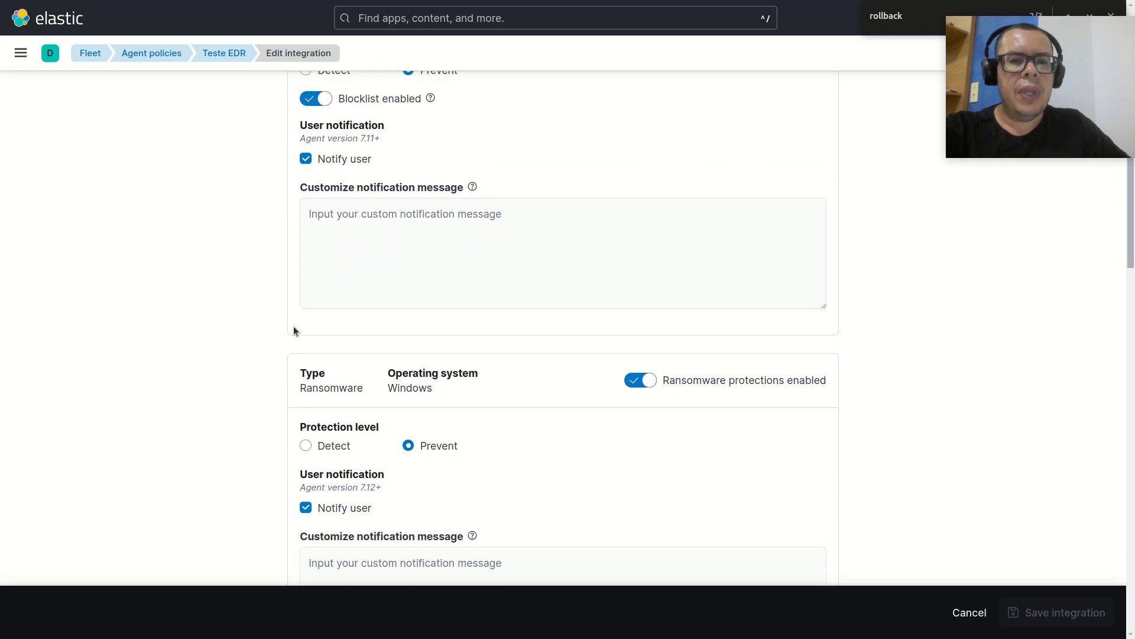
{"action": "scroll", "coordinate": [294, 330], "scroll_direction": "down", "scroll_amount": 2}
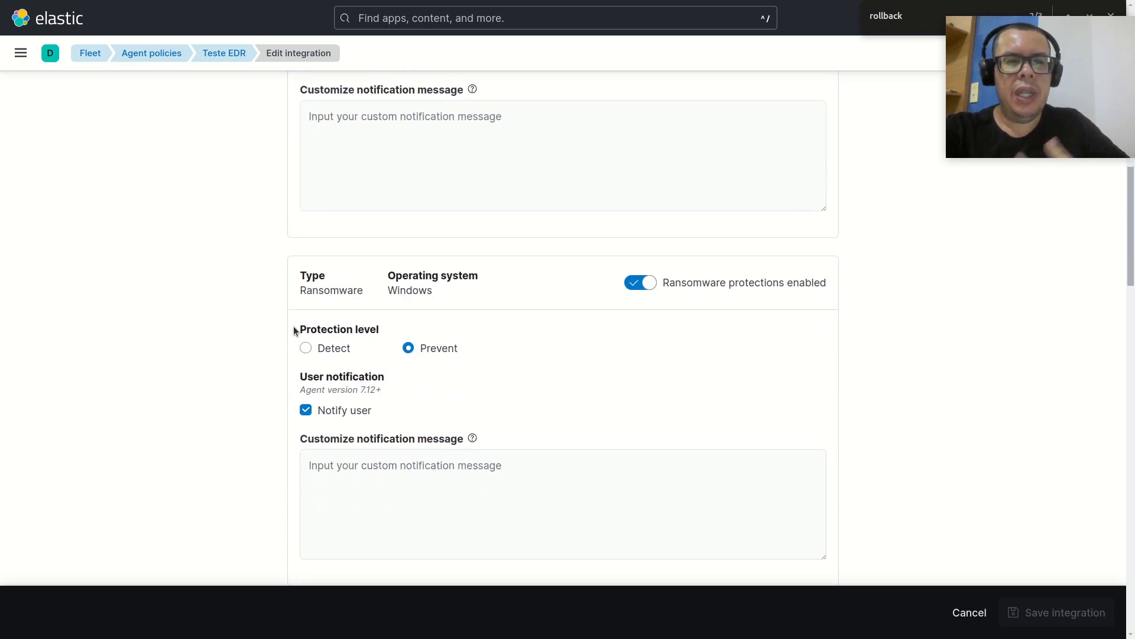
{"action": "scroll", "coordinate": [294, 330], "scroll_direction": "down", "scroll_amount": 3}
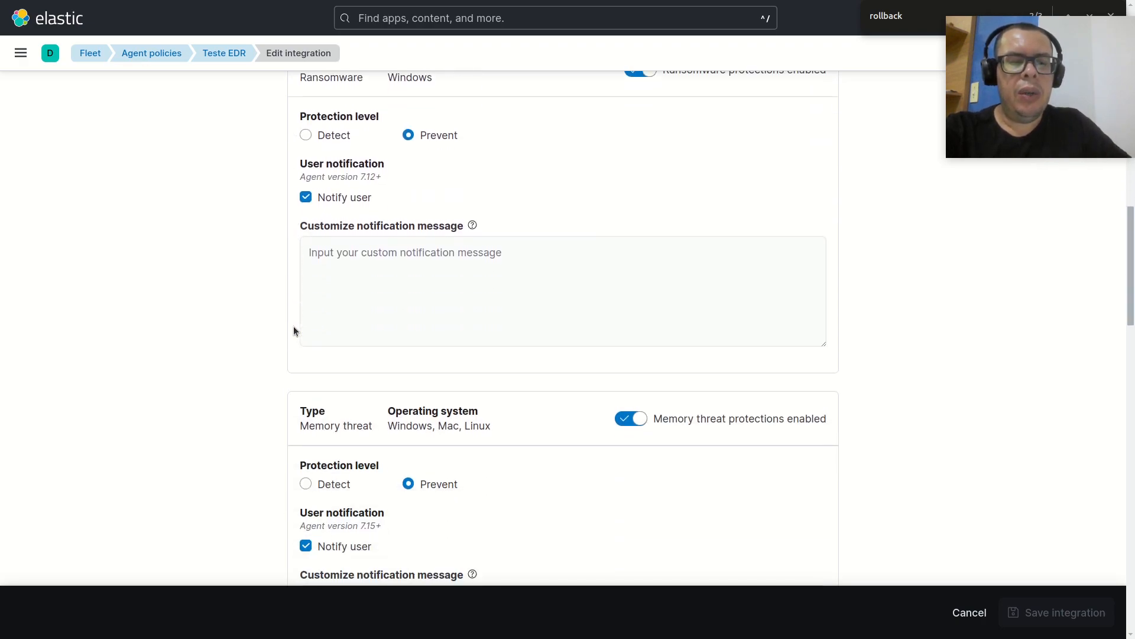
{"action": "scroll", "coordinate": [293, 325], "scroll_direction": "down", "scroll_amount": 3}
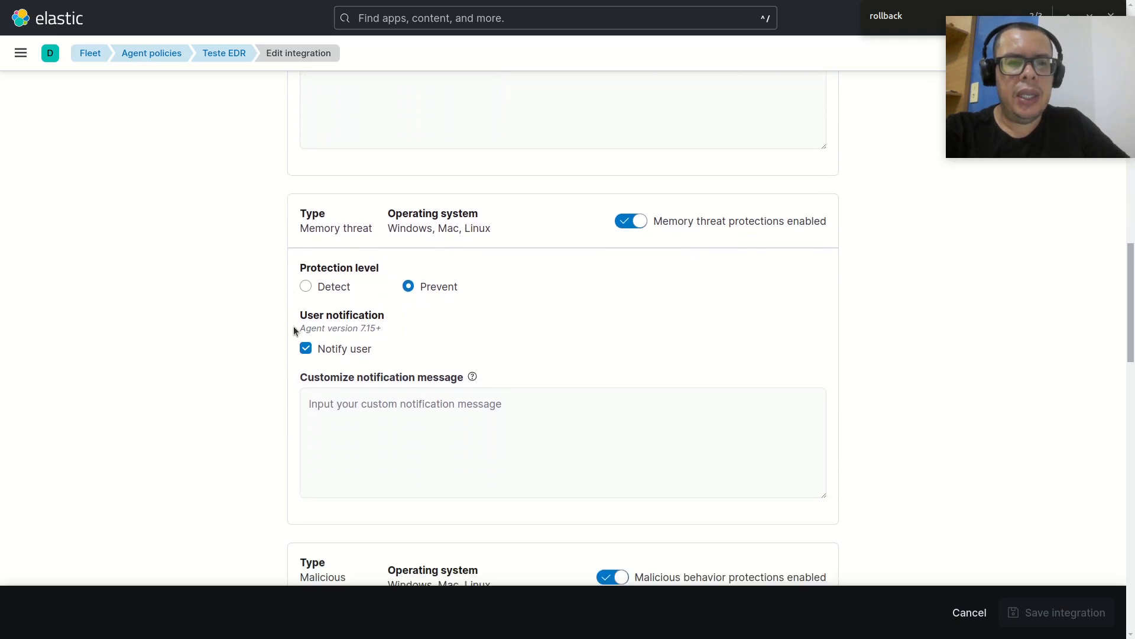
{"action": "scroll", "coordinate": [294, 330], "scroll_direction": "down", "scroll_amount": 3}
{"action": "scroll", "coordinate": [294, 330], "scroll_direction": "down", "scroll_amount": 4}
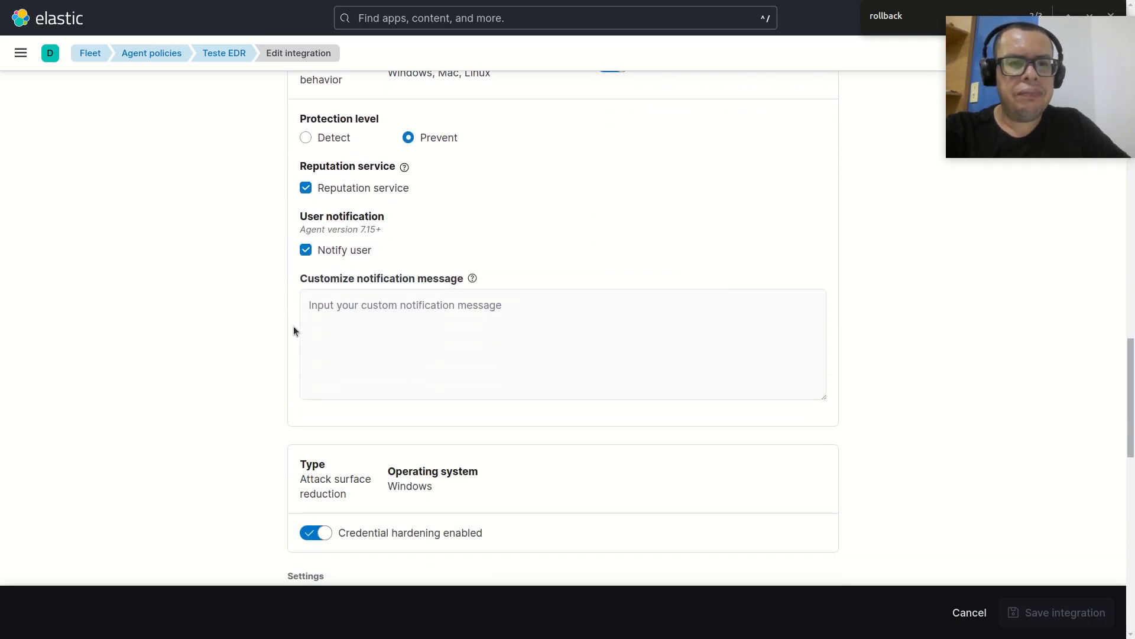
{"action": "scroll", "coordinate": [294, 332], "scroll_direction": "down", "scroll_amount": 10}
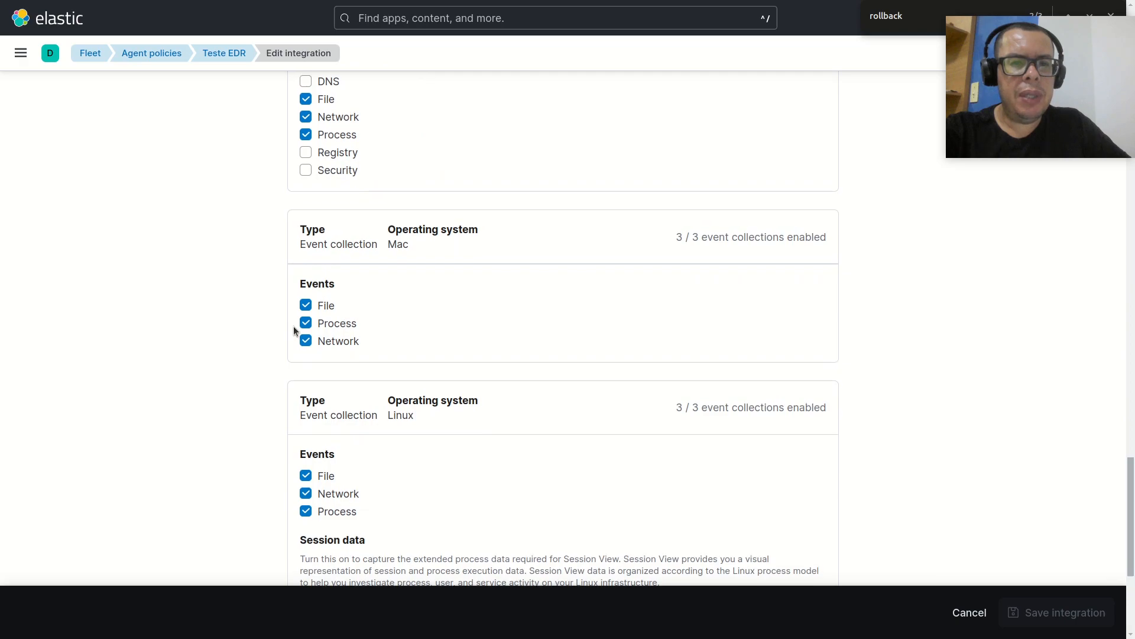
{"action": "scroll", "coordinate": [294, 331], "scroll_direction": "up", "scroll_amount": 2}
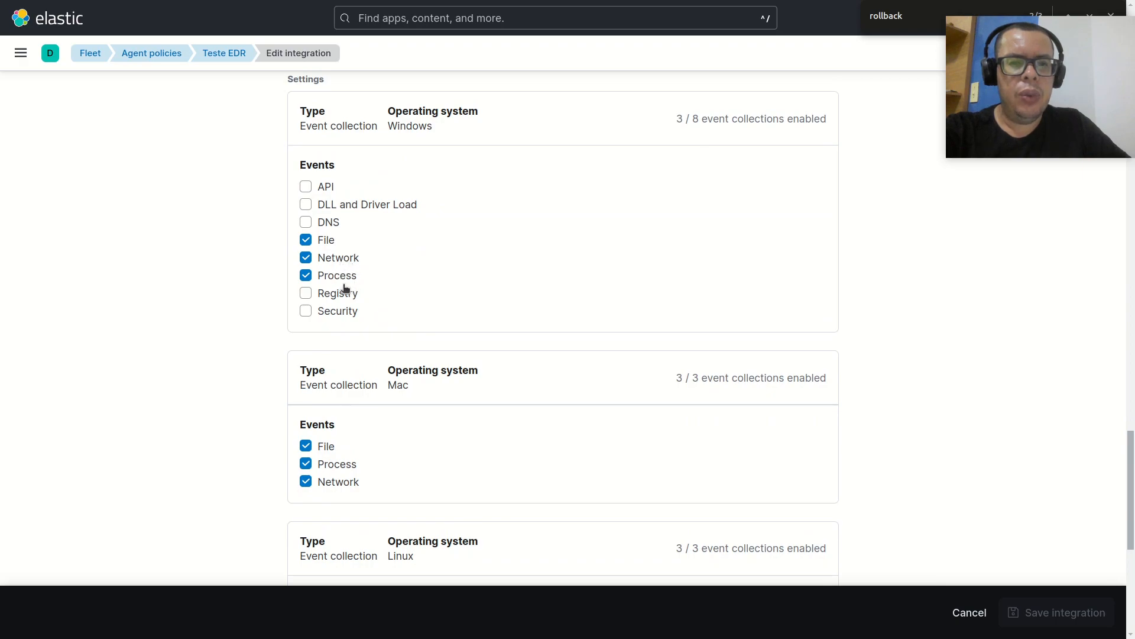
Examine the Mac and Linux event collections, the session data options and the antivirus registration setting of the EDR Protection integration
{"action": "scroll", "coordinate": [249, 385], "scroll_direction": "down", "scroll_amount": 2}
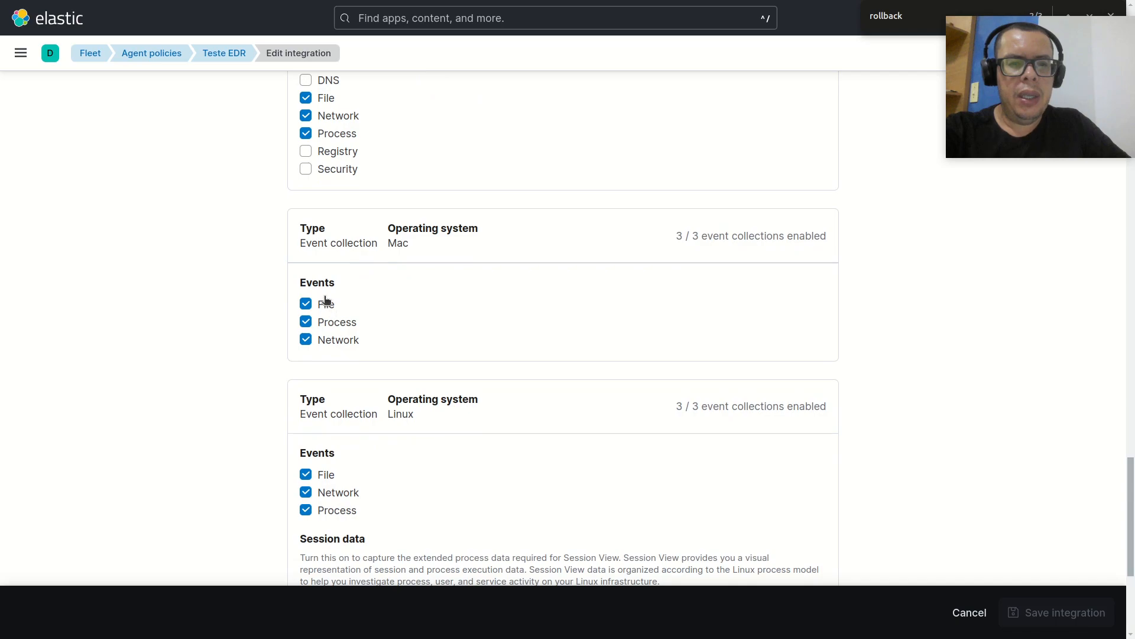
{"action": "scroll", "coordinate": [358, 343], "scroll_direction": "down", "scroll_amount": 2}
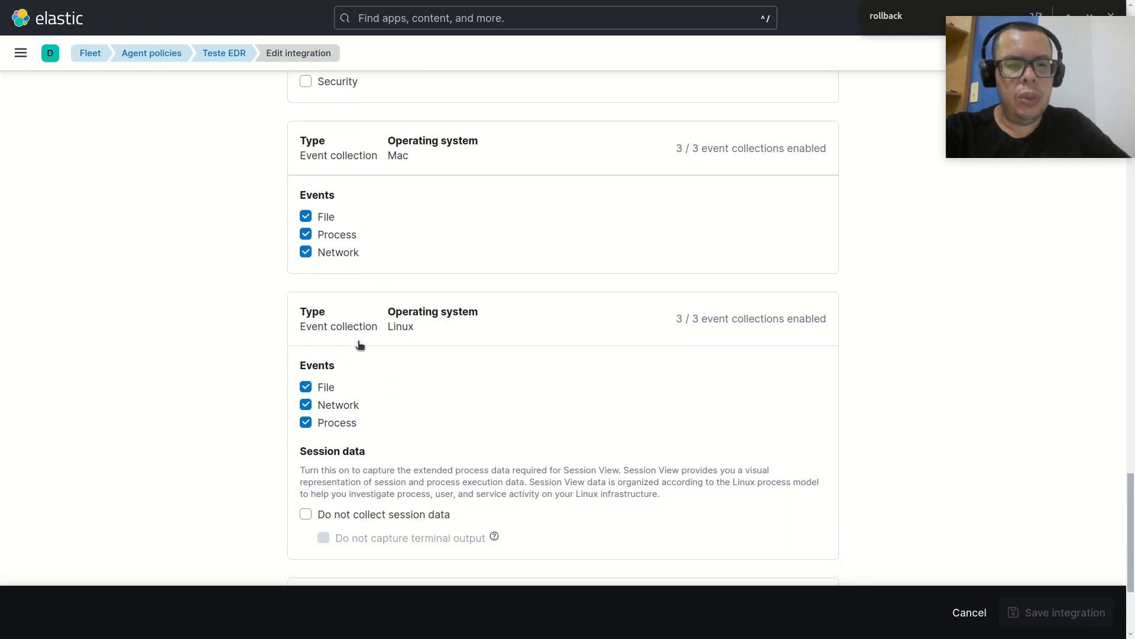
{"action": "scroll", "coordinate": [365, 341], "scroll_direction": "down", "scroll_amount": 2}
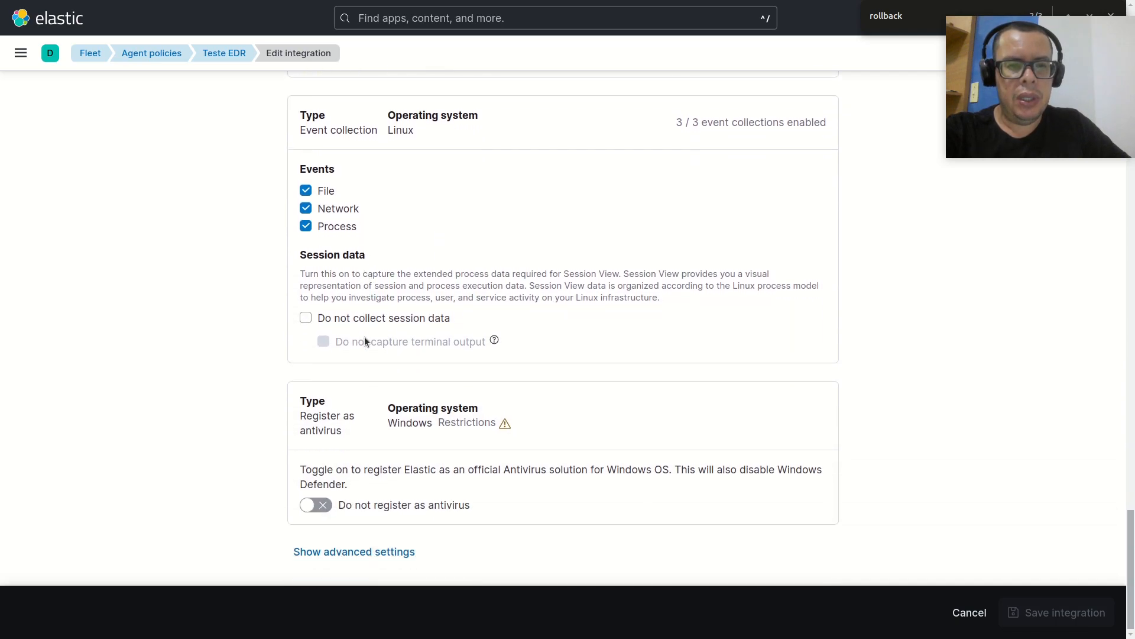
{"action": "scroll", "coordinate": [365, 337], "scroll_direction": "down", "scroll_amount": 1}
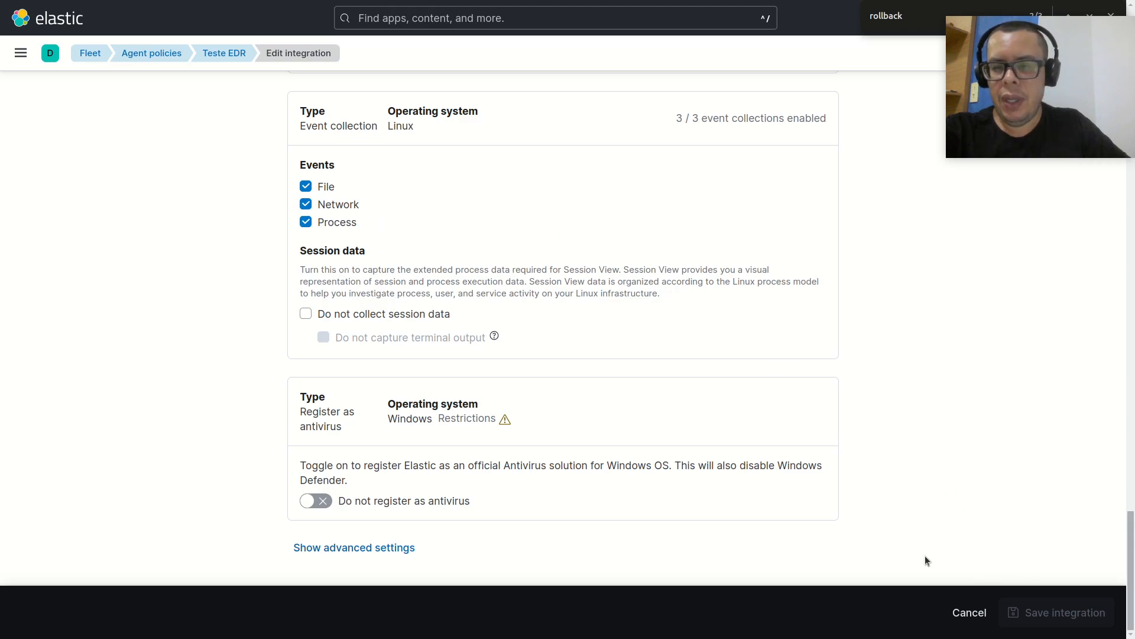
Leave the integration editor without saving and delete the Essential EDR version of EDR Protection from the Teste EDR policy
{"action": "left_click", "coordinate": [968, 615]}
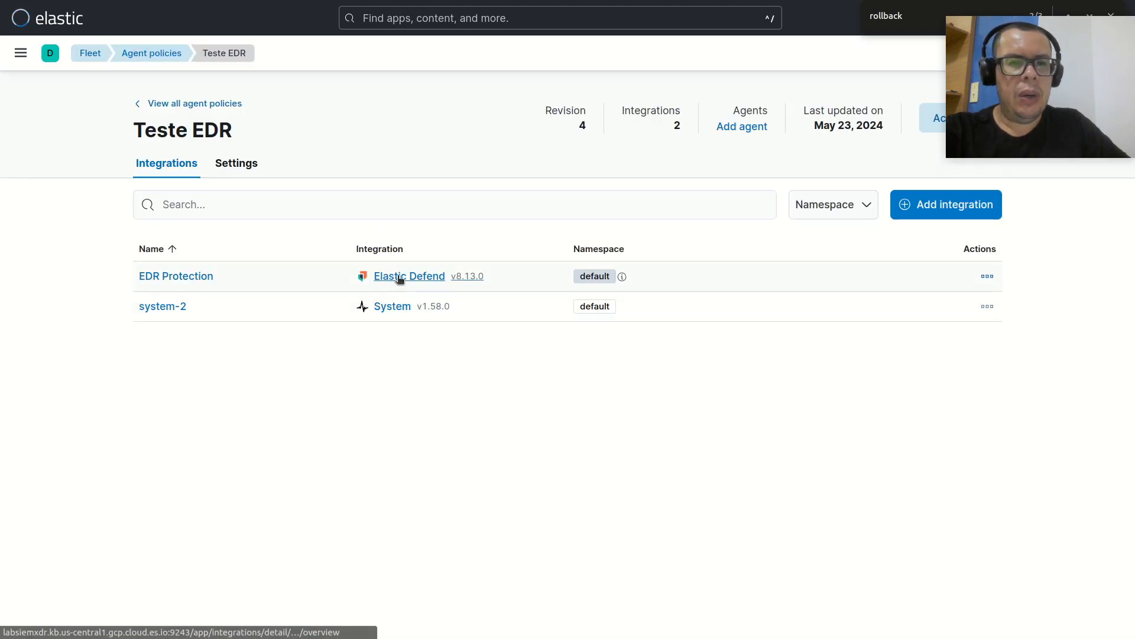
{"action": "left_click", "coordinate": [987, 276]}
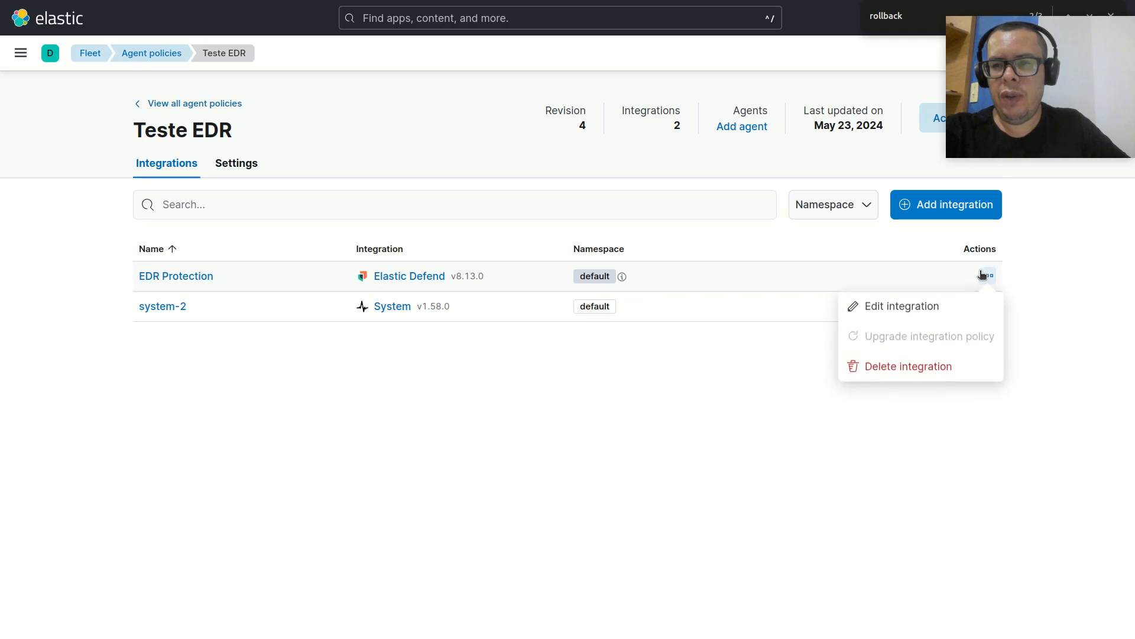
{"action": "left_click", "coordinate": [896, 366]}
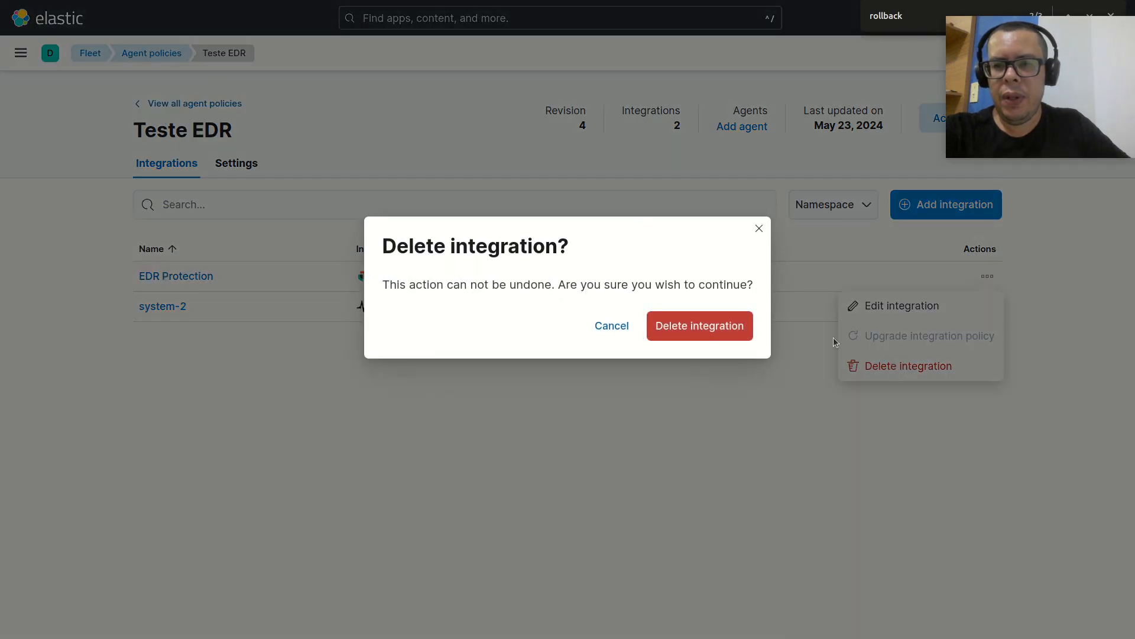
{"action": "left_click", "coordinate": [680, 327]}
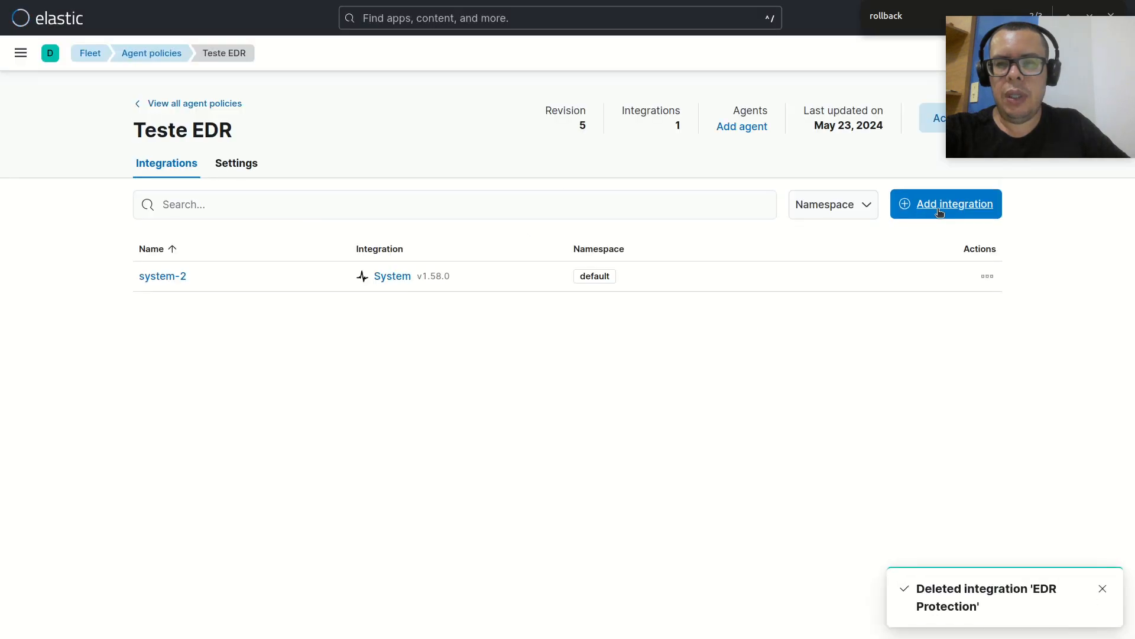
Start adding a new Elastic Defend integration to the Teste EDR policy and name it EDR Protection
{"action": "left_click", "coordinate": [935, 204]}
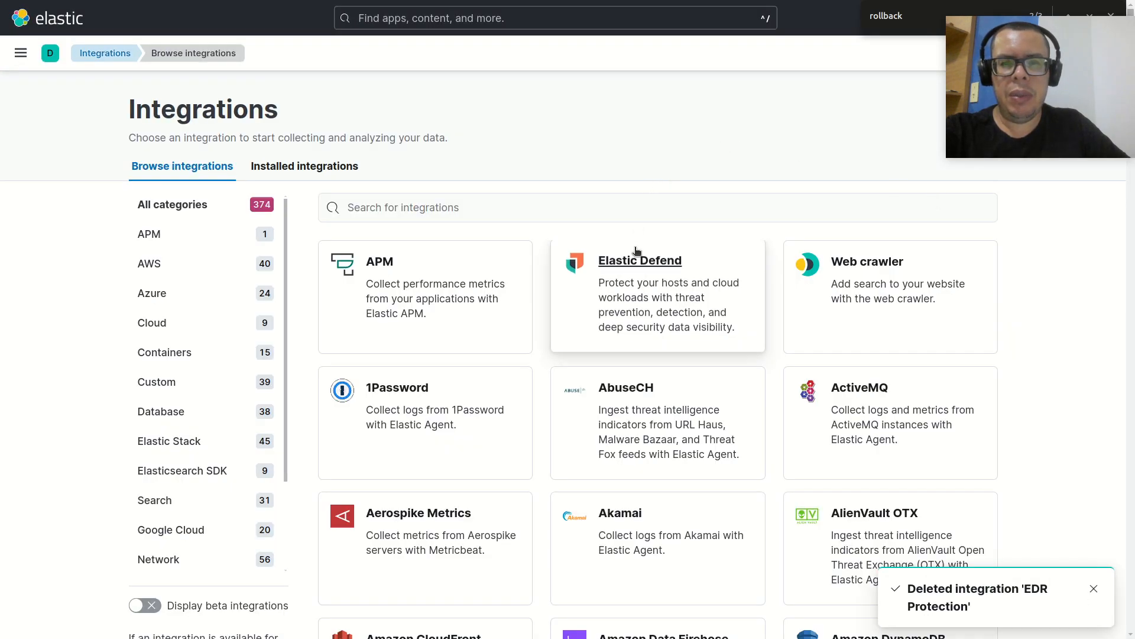
{"action": "left_click", "coordinate": [633, 259]}
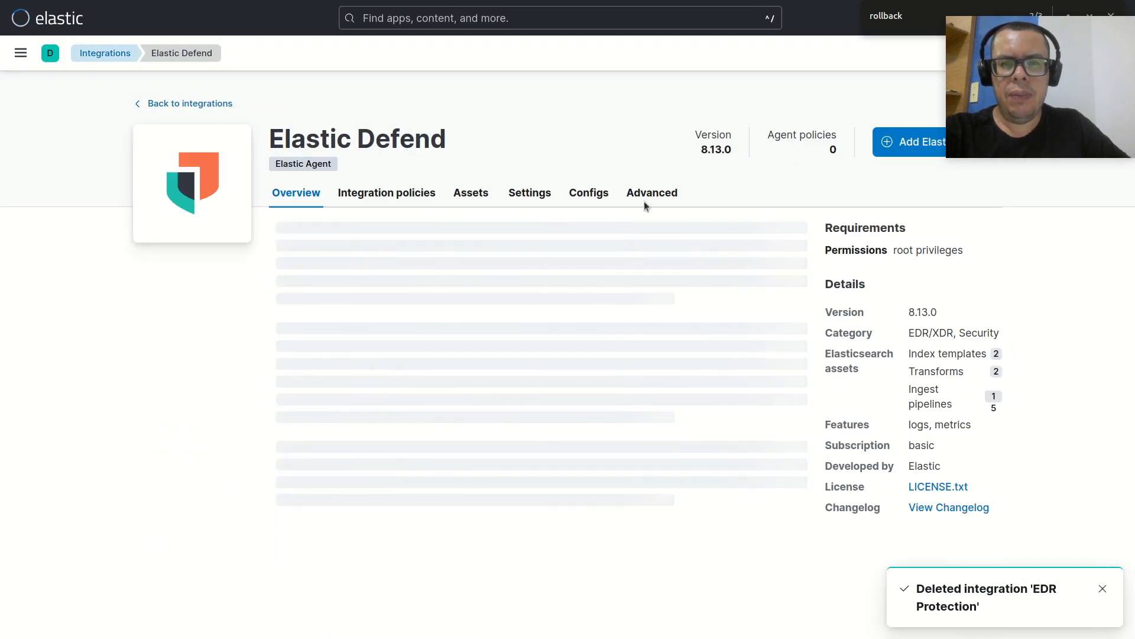
{"action": "left_click", "coordinate": [905, 147]}
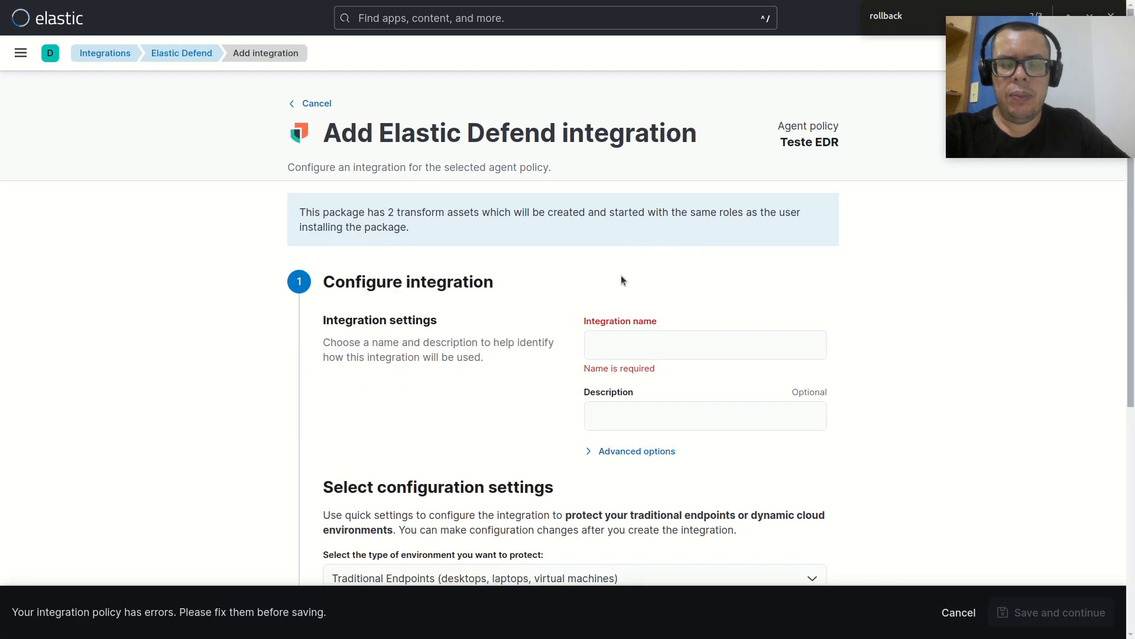
{"action": "left_click", "coordinate": [600, 337]}
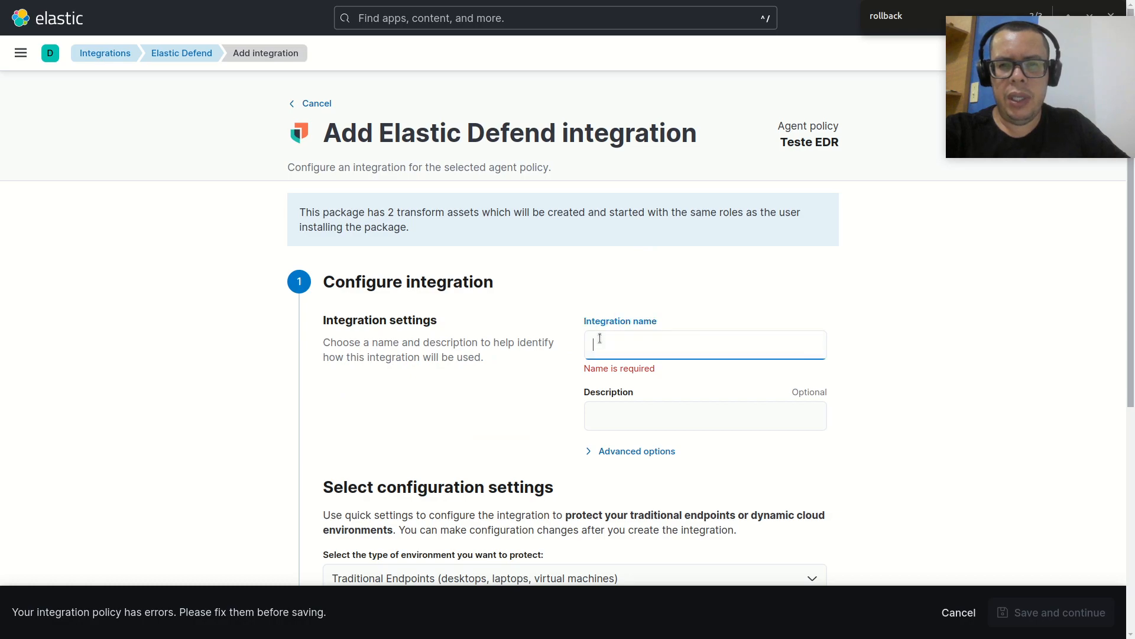
{"action": "type", "text": "E"}
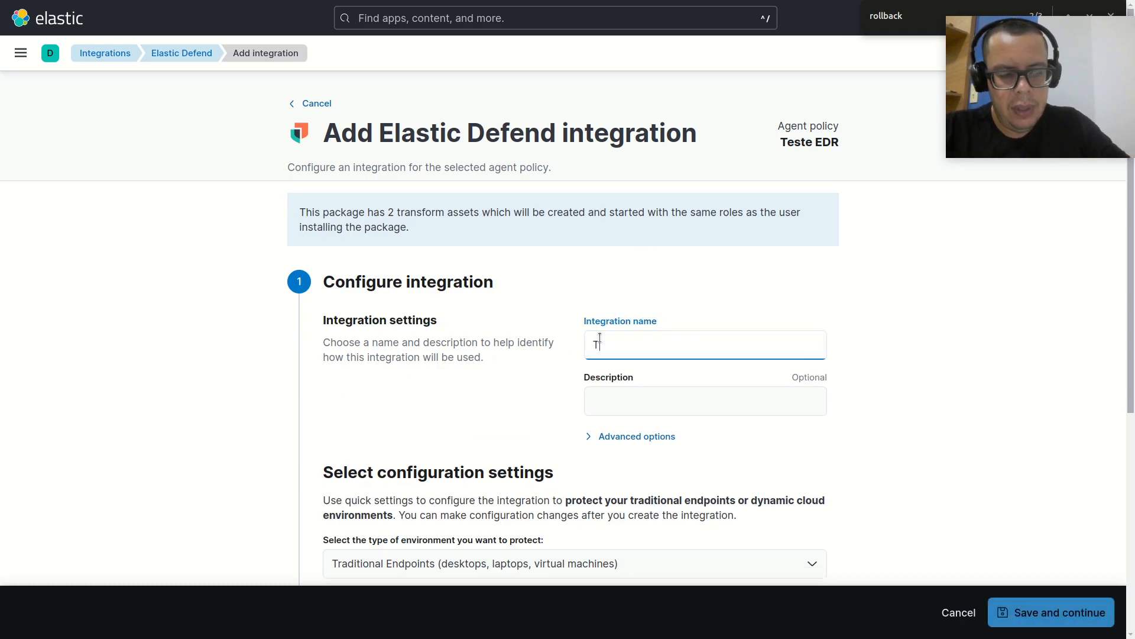
{"action": "key", "text": "BackSpace"}
{"action": "type", "text": "EDR "}
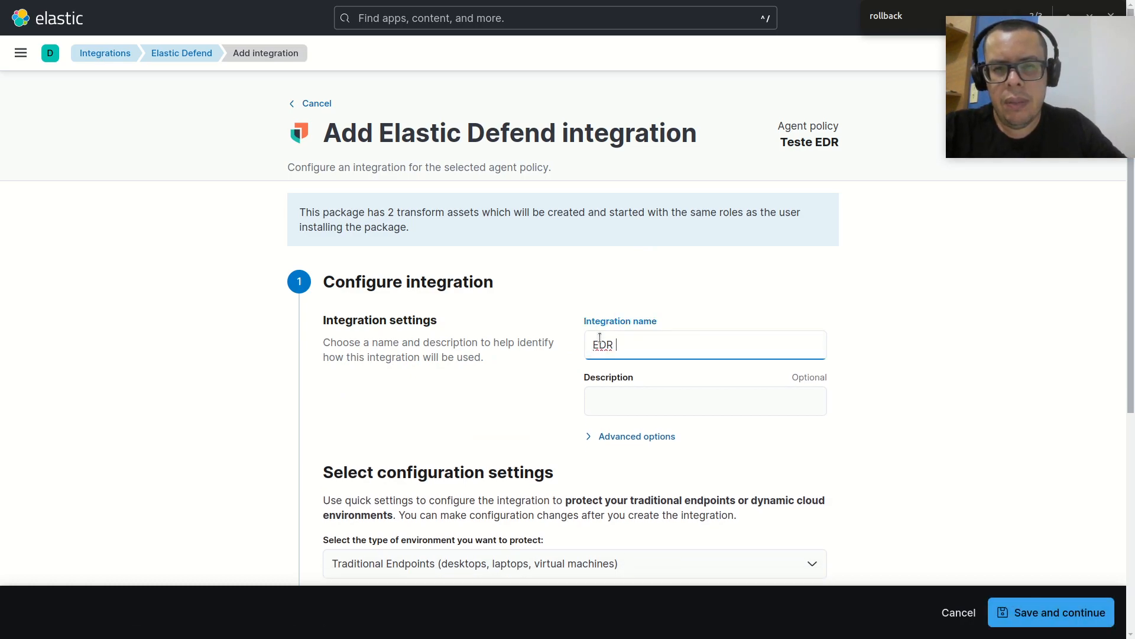
{"action": "type", "text": "Protection"}
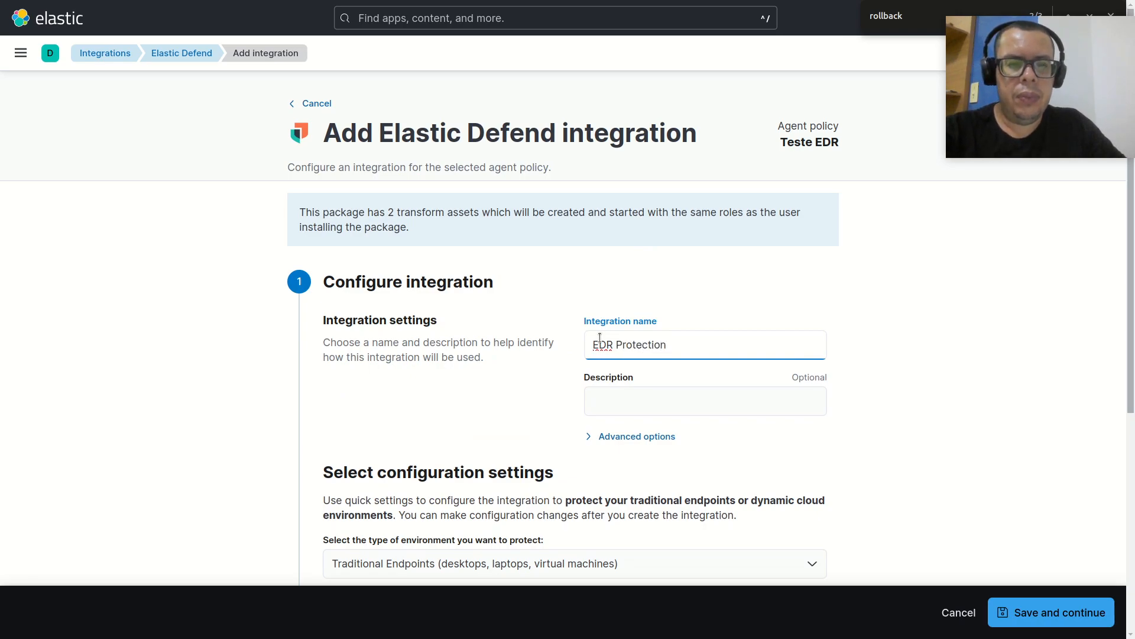
Save the integration with the Complete EDR (Endpoint Detection & Response) configuration, postpone adding Elastic Agent and dismiss the agent reminder
{"action": "scroll", "coordinate": [600, 340], "scroll_direction": "down", "scroll_amount": 5}
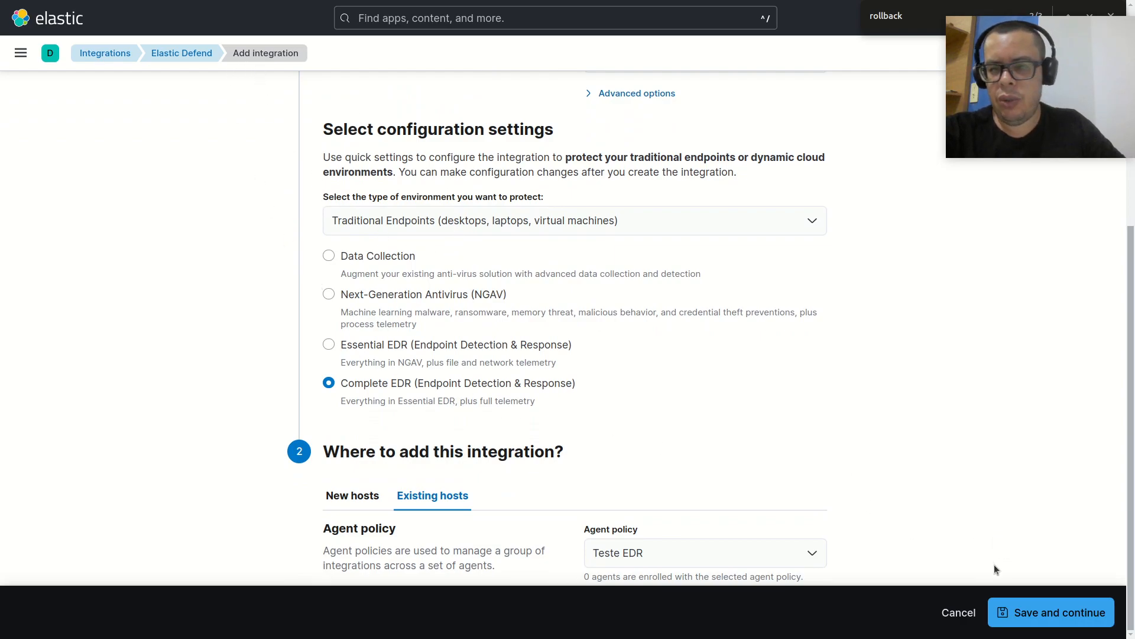
{"action": "left_click", "coordinate": [1039, 618]}
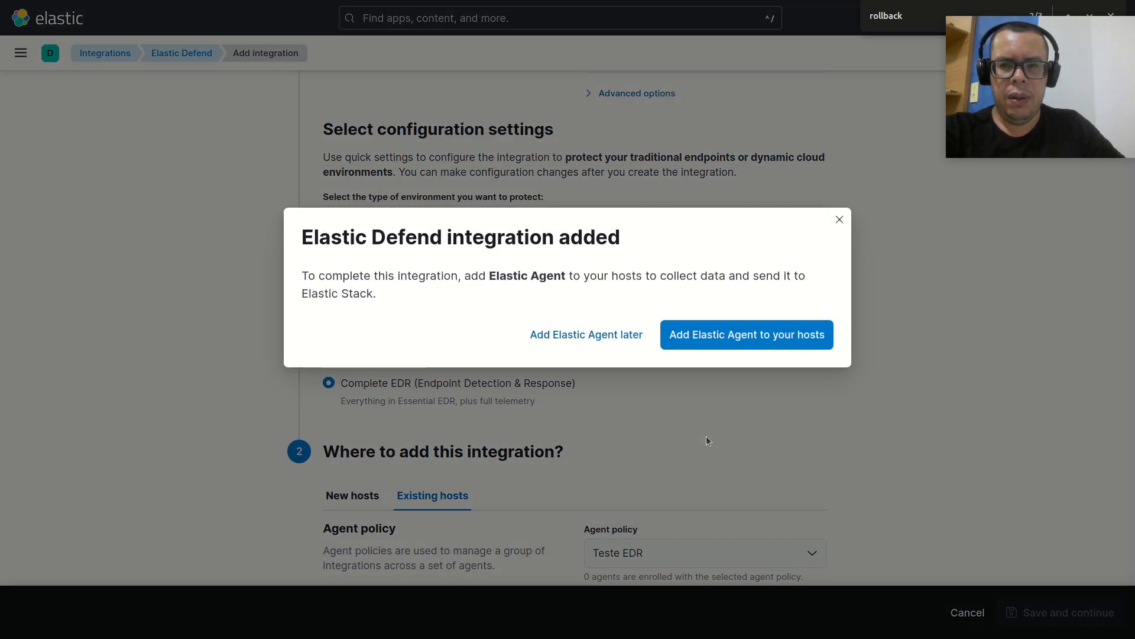
{"action": "left_click", "coordinate": [589, 336]}
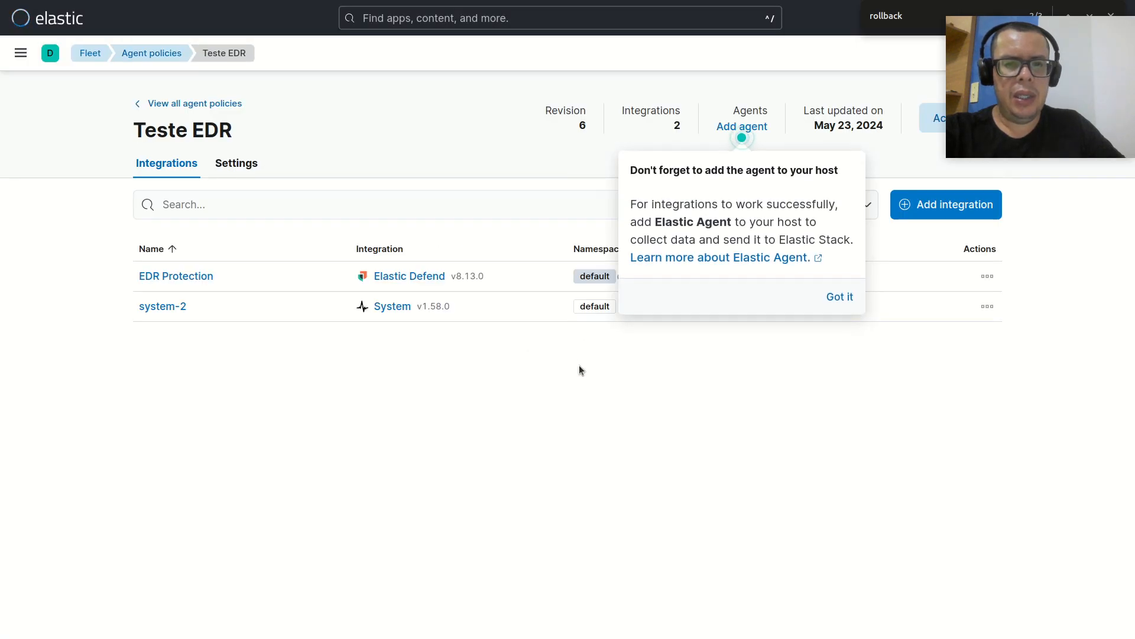
{"action": "left_click", "coordinate": [836, 296]}
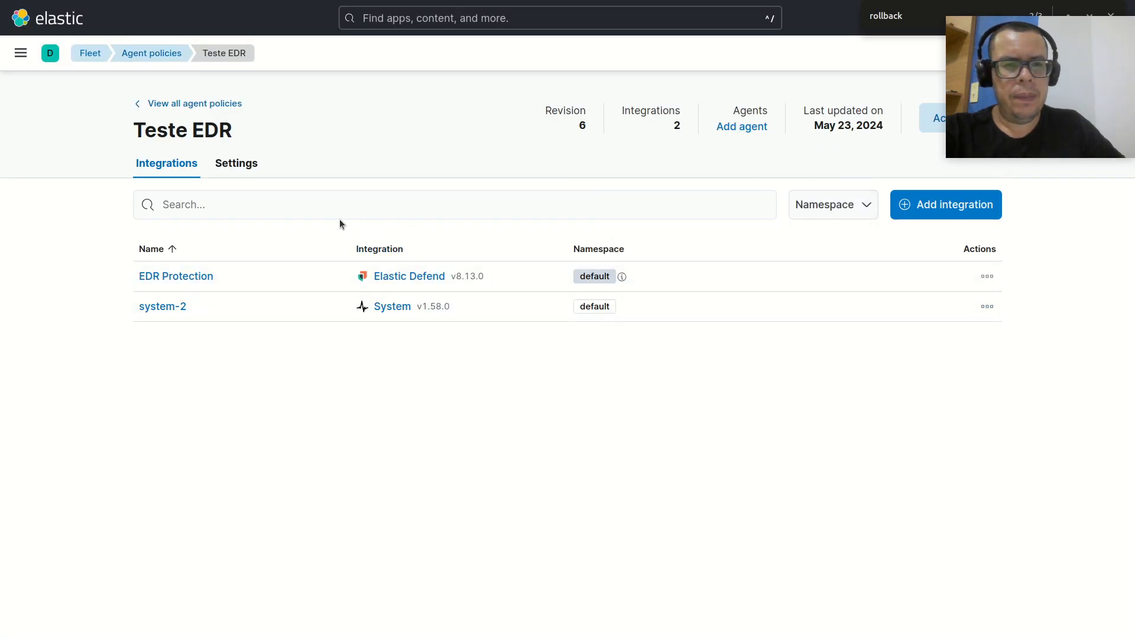
Open the EDR Protection integration and examine its protection levels, Windows, Mac and Linux event collections, session data and antivirus registration settings
{"action": "left_click", "coordinate": [187, 278]}
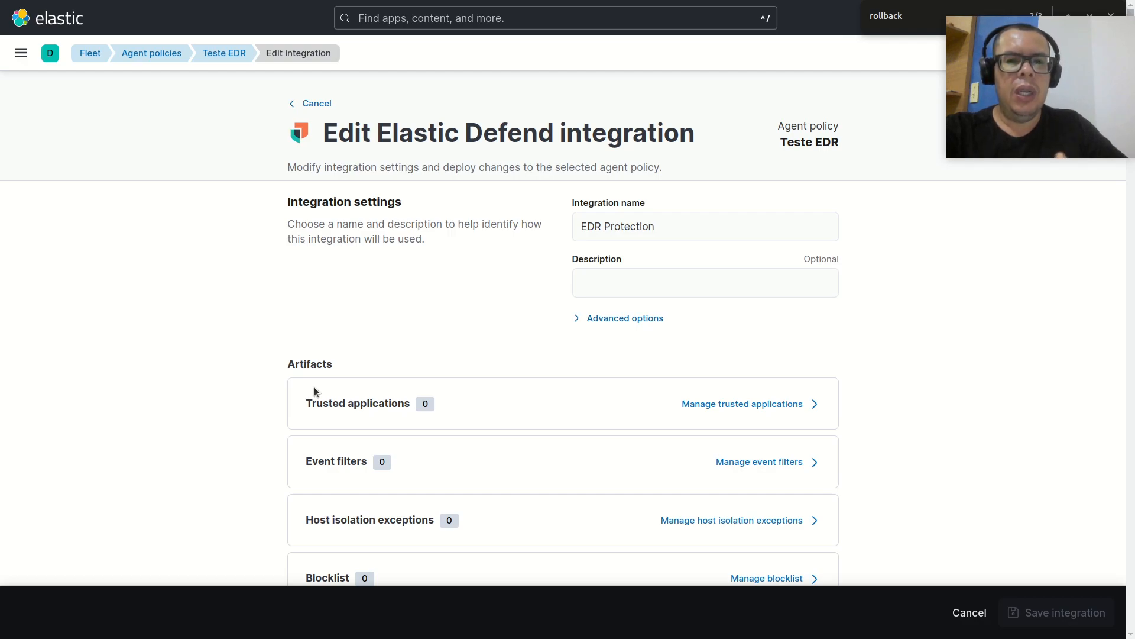
{"action": "scroll", "coordinate": [314, 387], "scroll_direction": "down", "scroll_amount": 10}
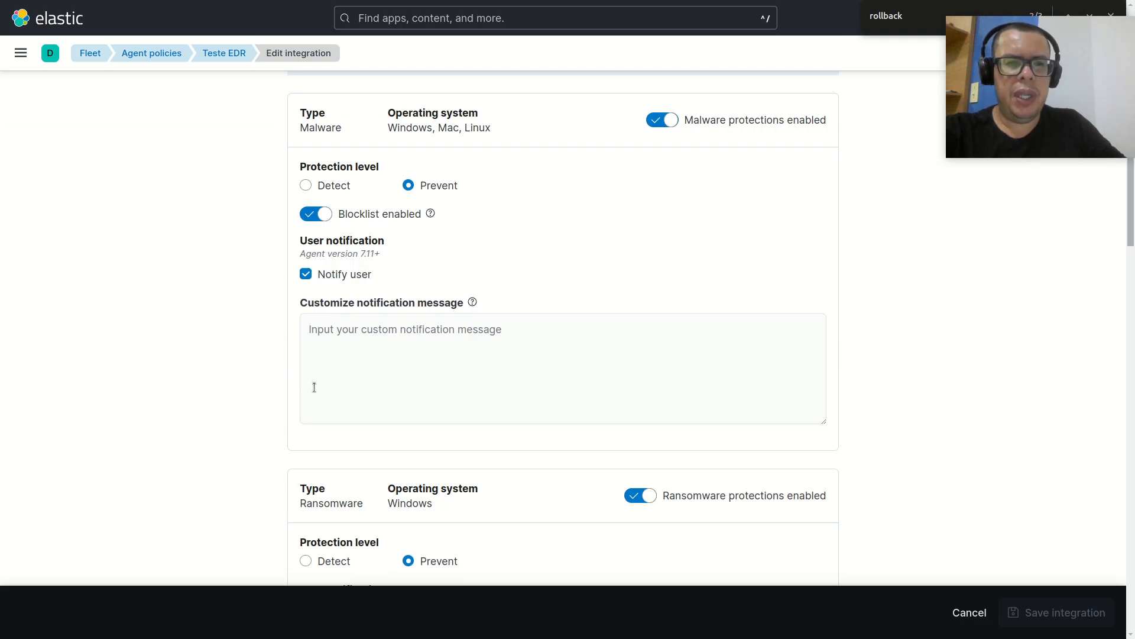
{"action": "scroll", "coordinate": [314, 387], "scroll_direction": "down", "scroll_amount": 5}
{"action": "scroll", "coordinate": [314, 386], "scroll_direction": "down", "scroll_amount": 15}
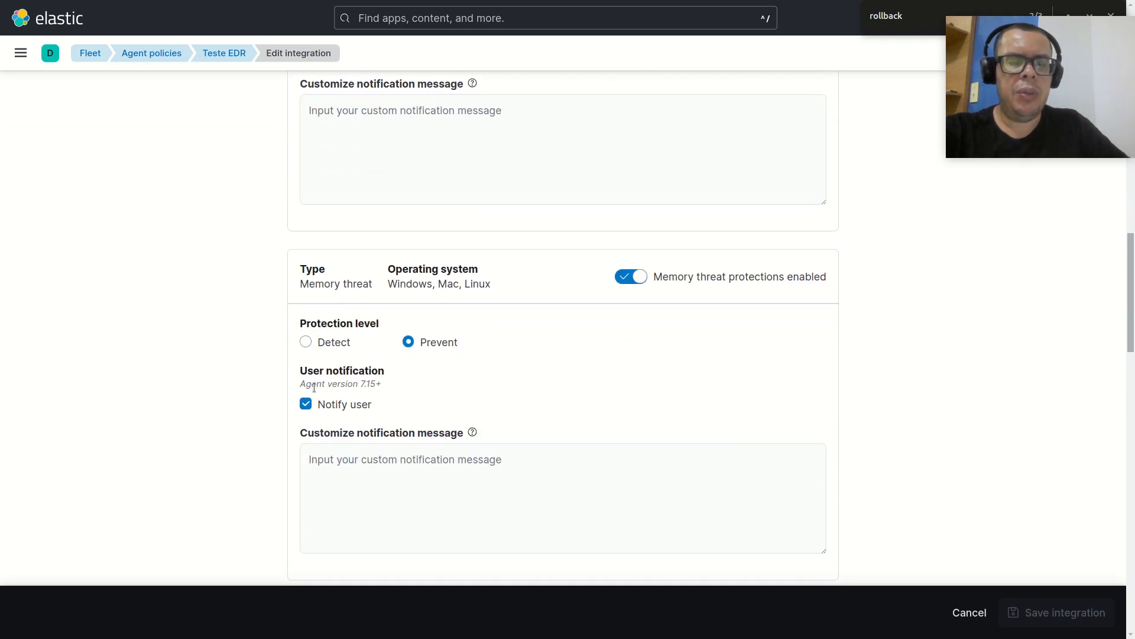
{"action": "scroll", "coordinate": [314, 387], "scroll_direction": "down", "scroll_amount": 6}
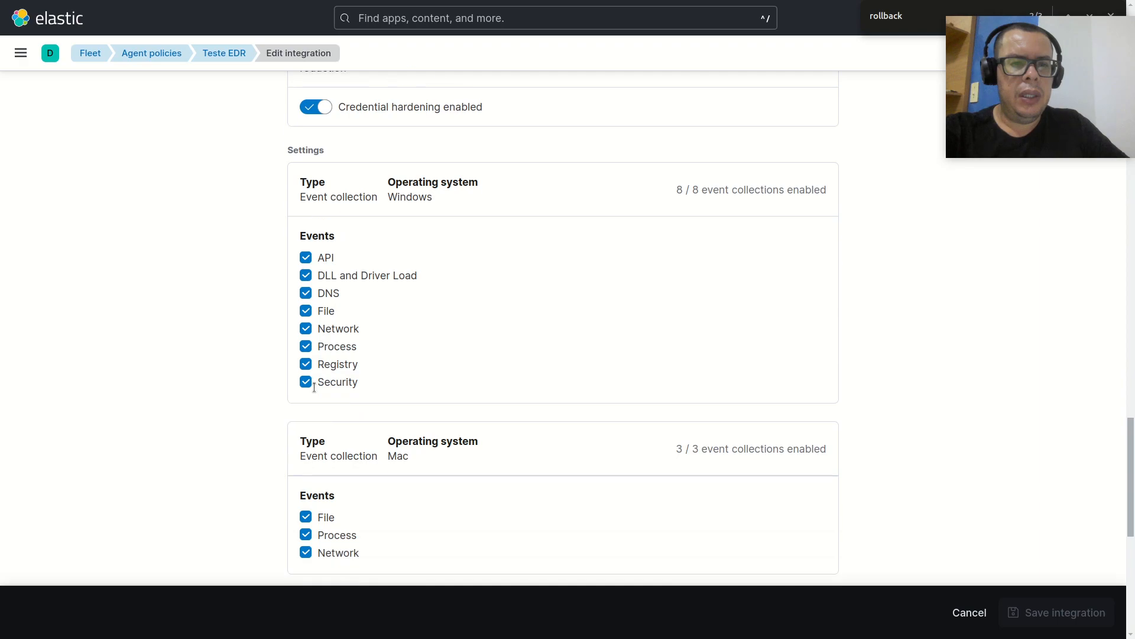
{"action": "scroll", "coordinate": [317, 387], "scroll_direction": "up", "scroll_amount": 2}
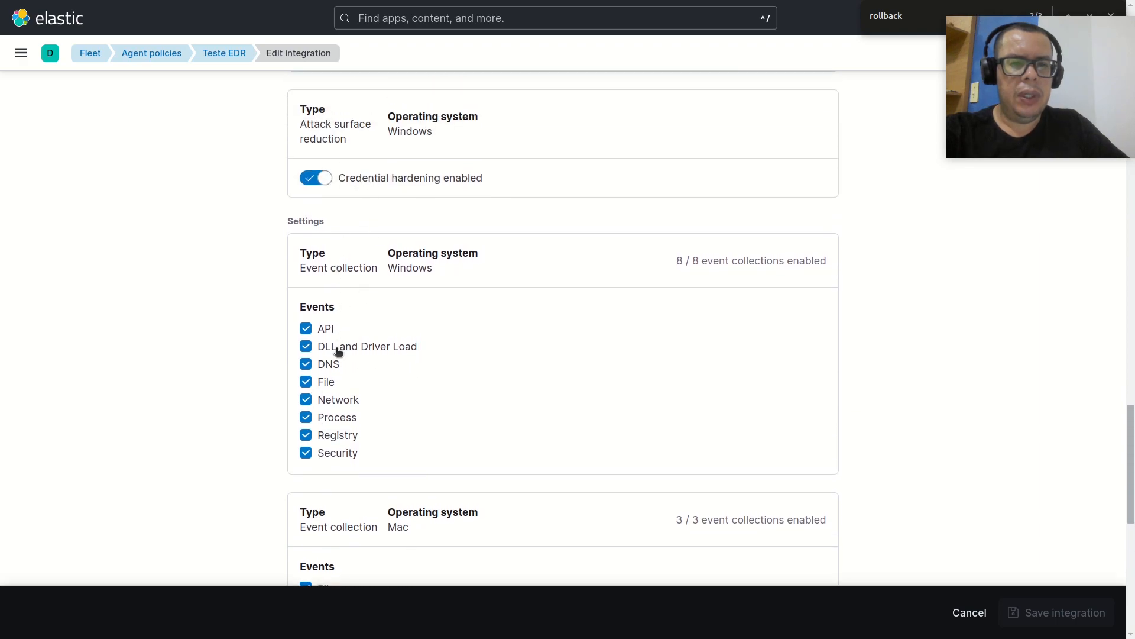
{"action": "scroll", "coordinate": [349, 391], "scroll_direction": "down", "scroll_amount": 3}
{"action": "scroll", "coordinate": [348, 395], "scroll_direction": "down", "scroll_amount": 3}
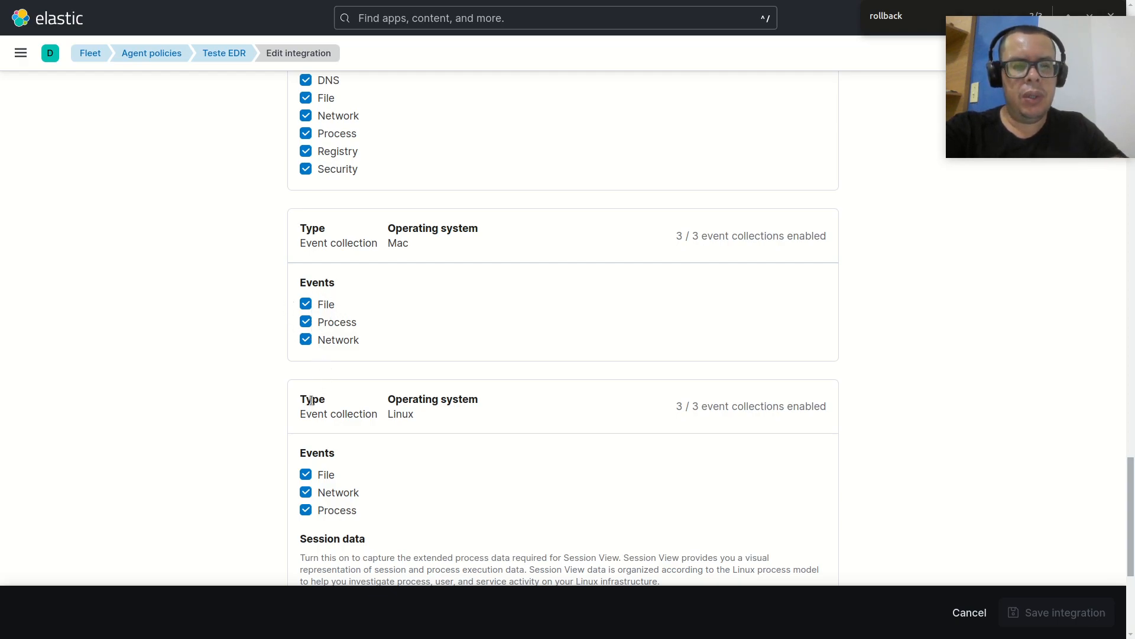
{"action": "scroll", "coordinate": [355, 472], "scroll_direction": "down", "scroll_amount": 2}
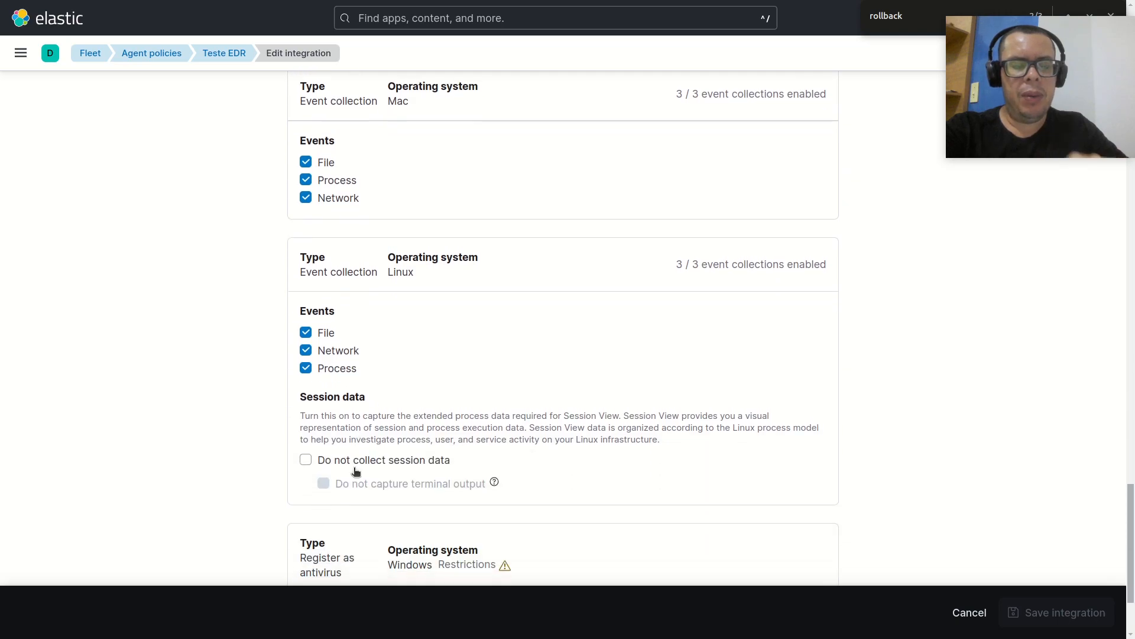
{"action": "scroll", "coordinate": [355, 472], "scroll_direction": "down", "scroll_amount": 2}
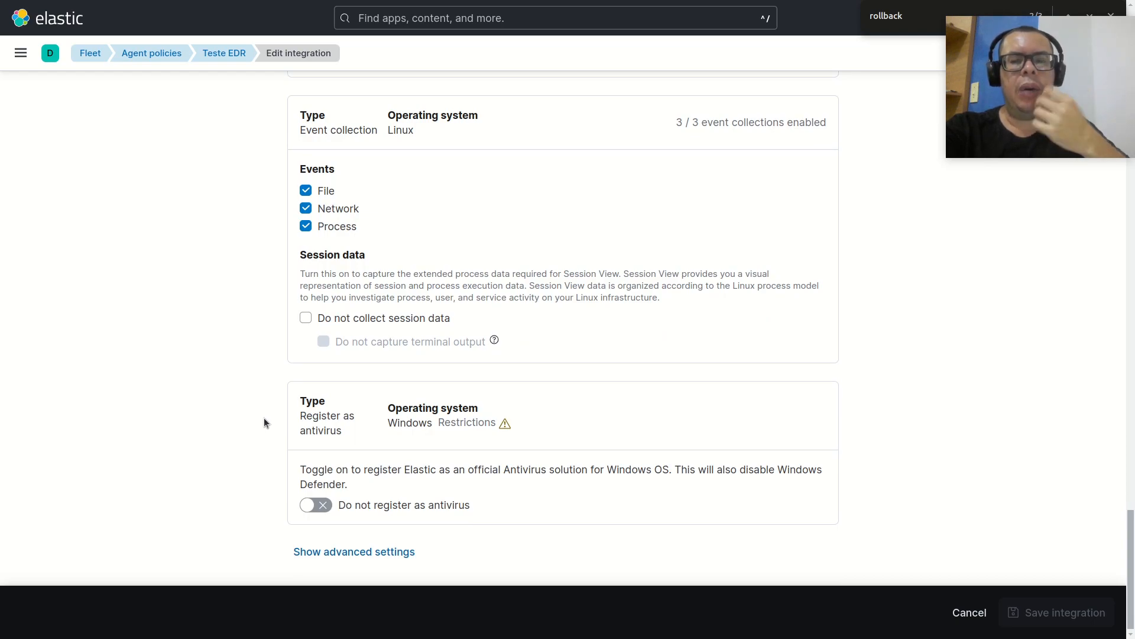
{"action": "scroll", "coordinate": [264, 421], "scroll_direction": "up", "scroll_amount": 1}
{"action": "scroll", "coordinate": [264, 421], "scroll_direction": "down", "scroll_amount": 1}
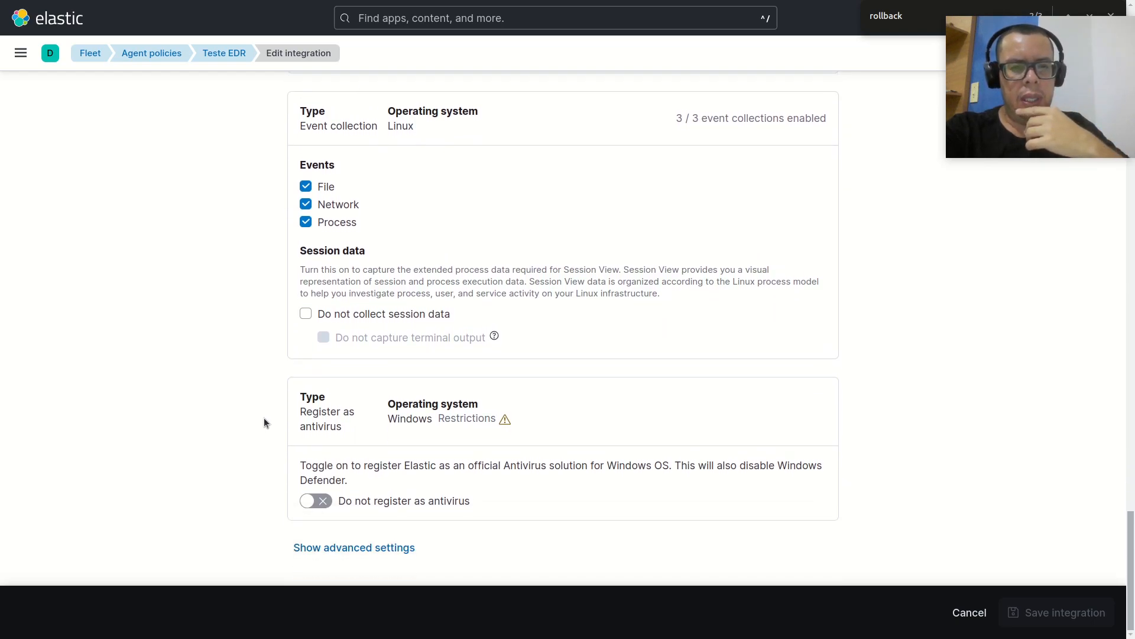
Show the integration's advanced settings and search them for rollback, going on to the Windows self-healing rollback setting
{"action": "left_click", "coordinate": [364, 548]}
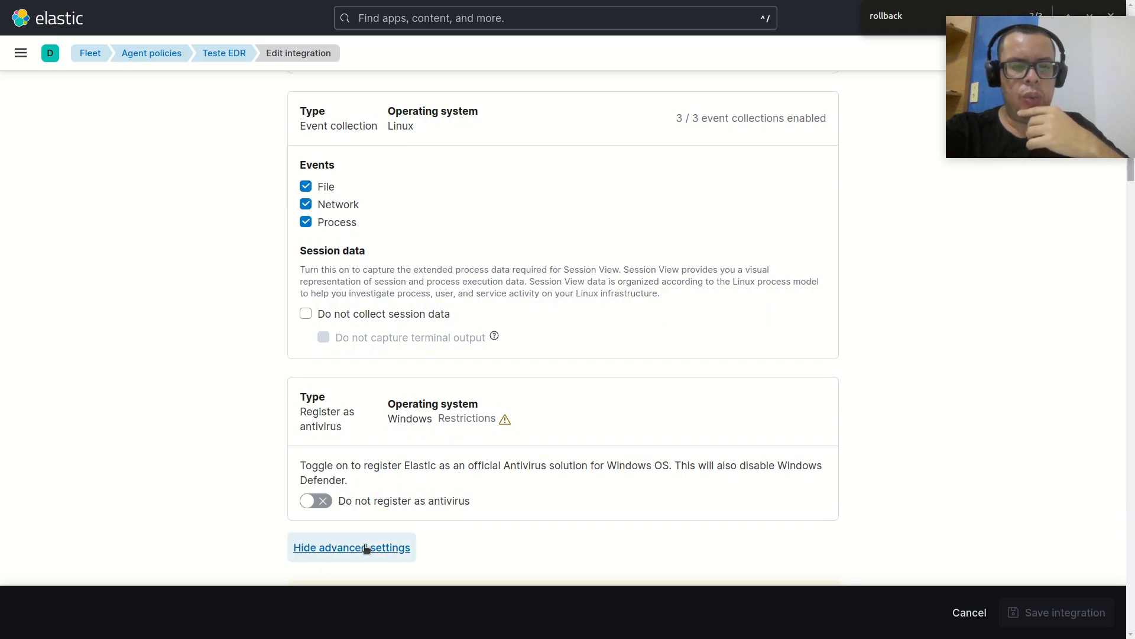
{"action": "scroll", "coordinate": [254, 435], "scroll_direction": "down", "scroll_amount": 3}
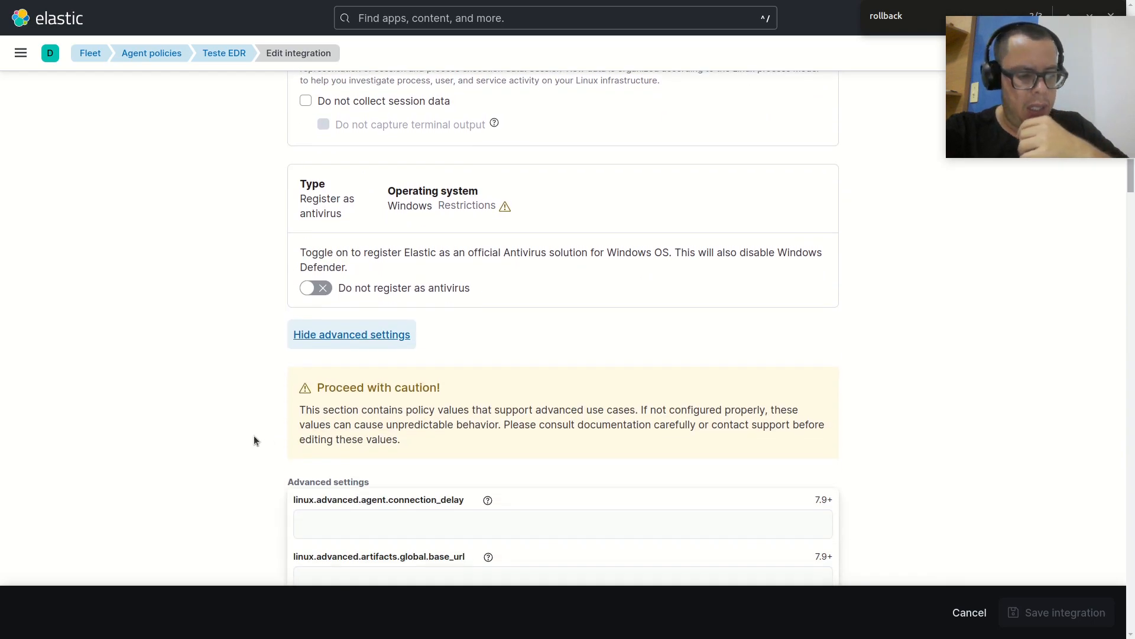
{"action": "key", "text": "ctrl+f"}
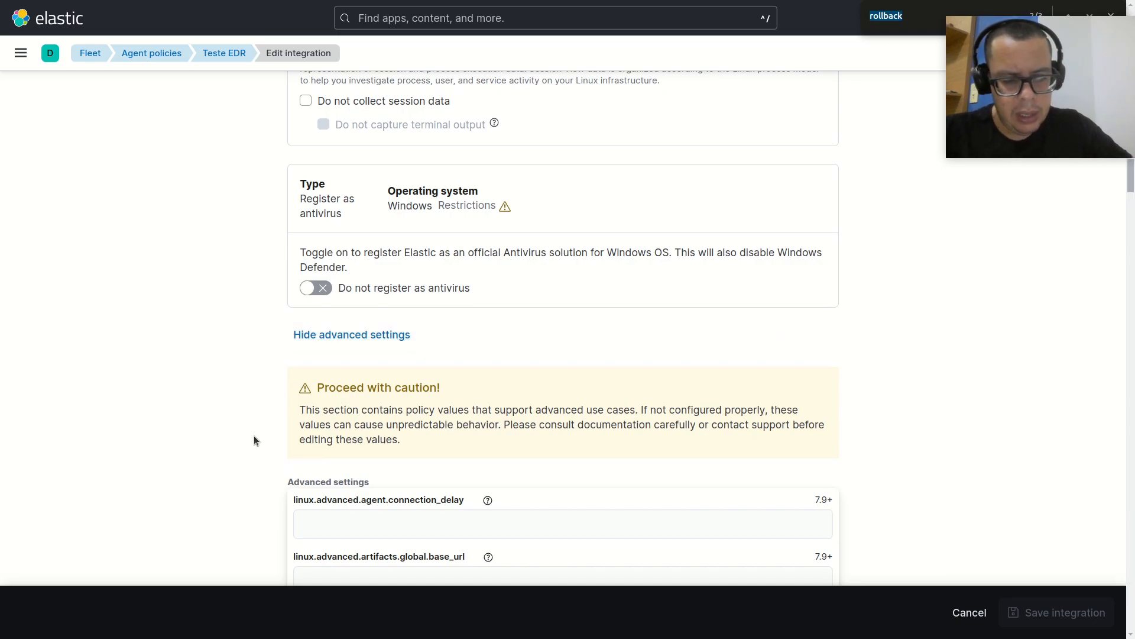
{"action": "type", "text": "rollback"}
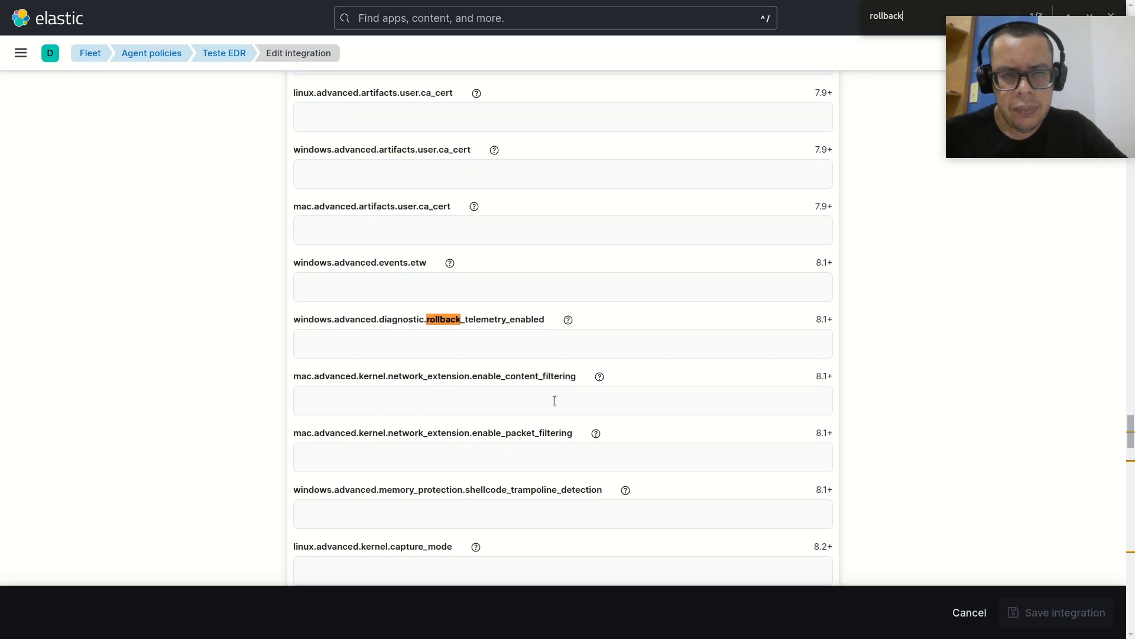
{"action": "key", "text": "Return"}
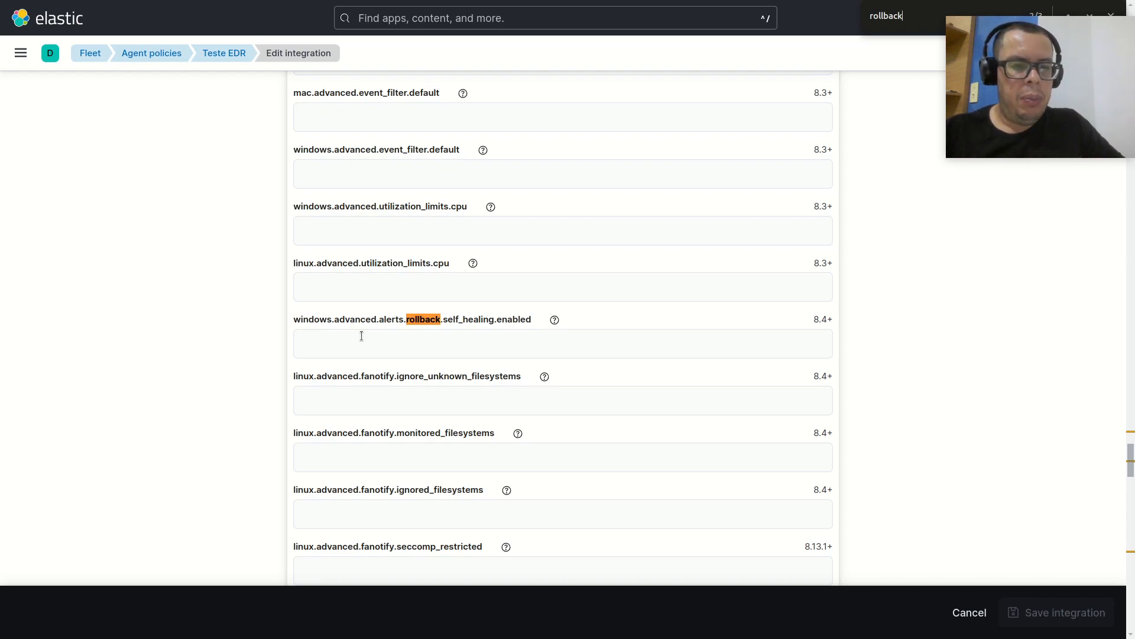
Switch to the Google Slides presentation in Firefox and advance to the "Seja um apoiador!" slide
{"action": "key", "text": "alt+Tab"}
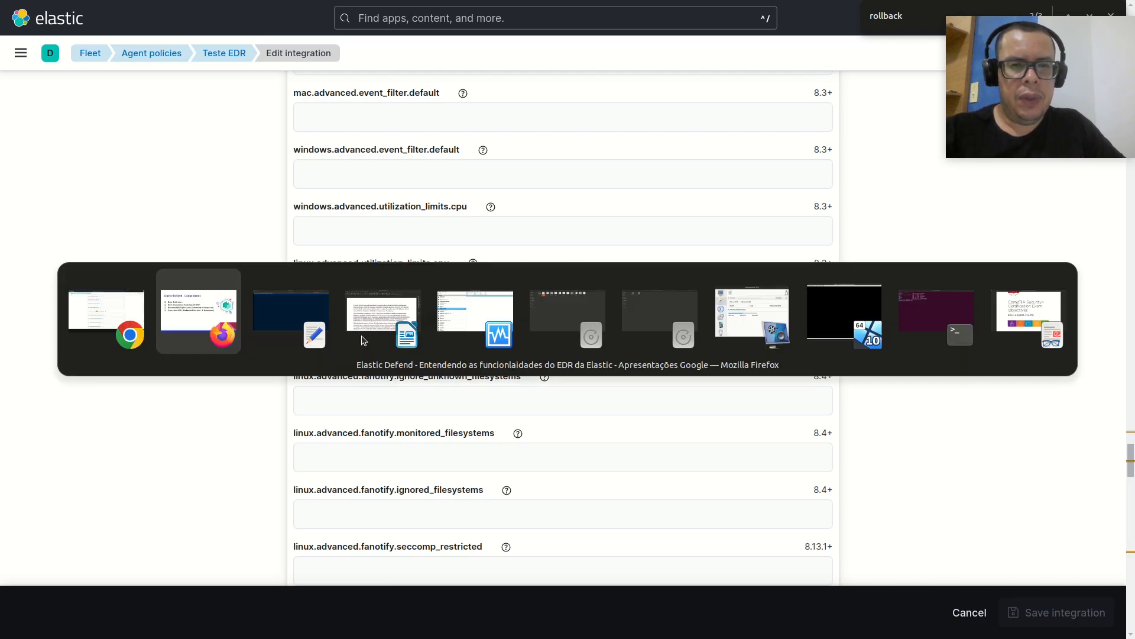
{"action": "key", "text": "alt+shift+Tab"}
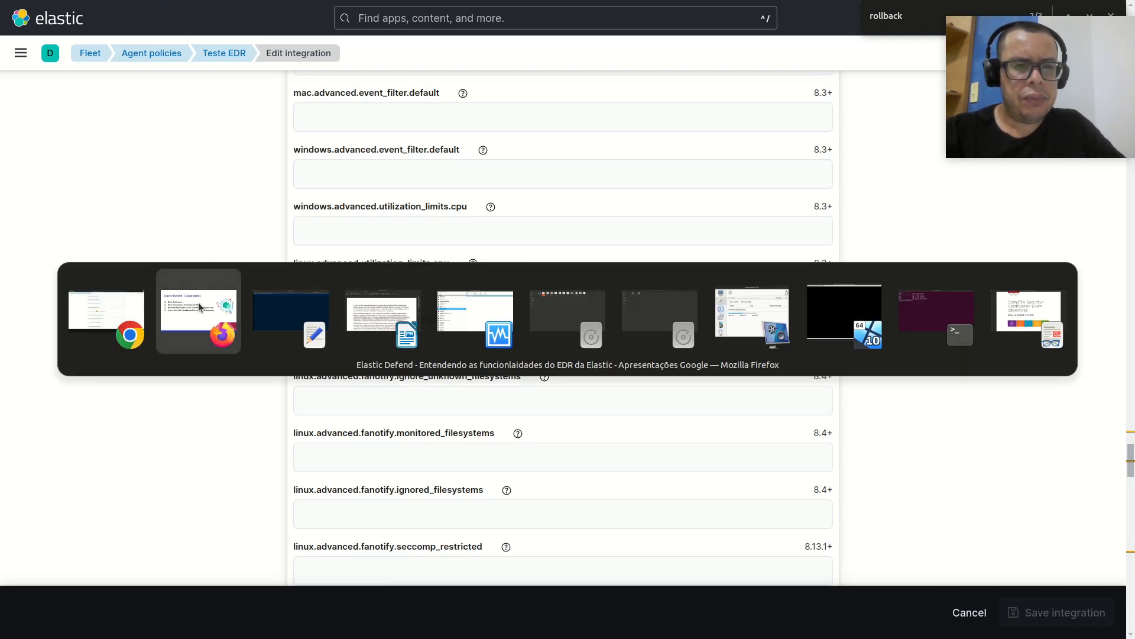
{"action": "key", "text": "Right"}
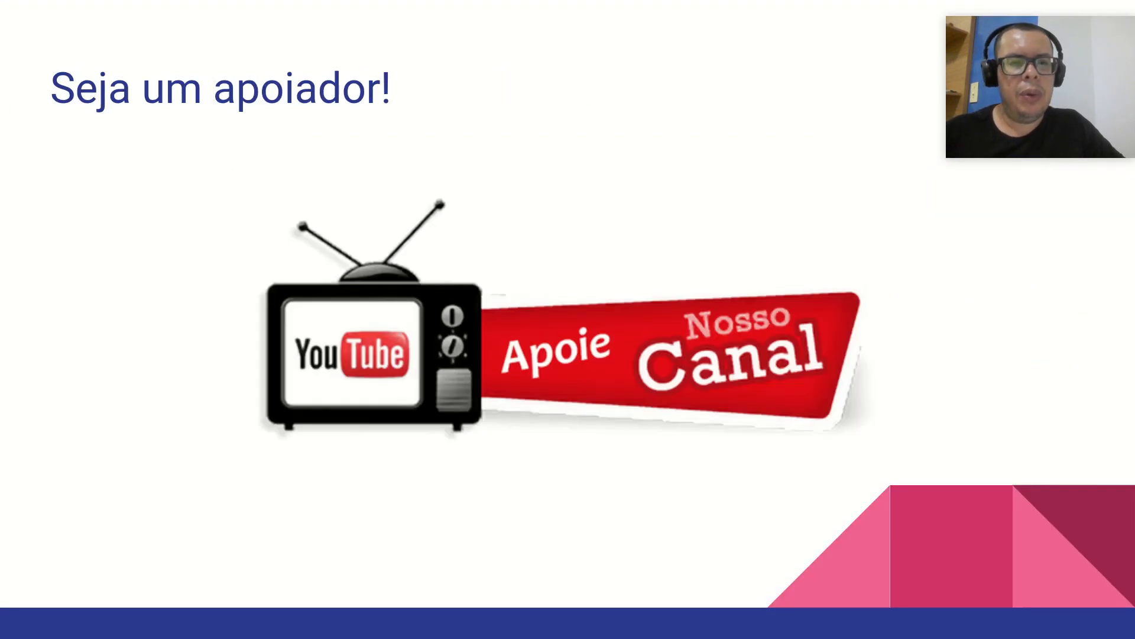